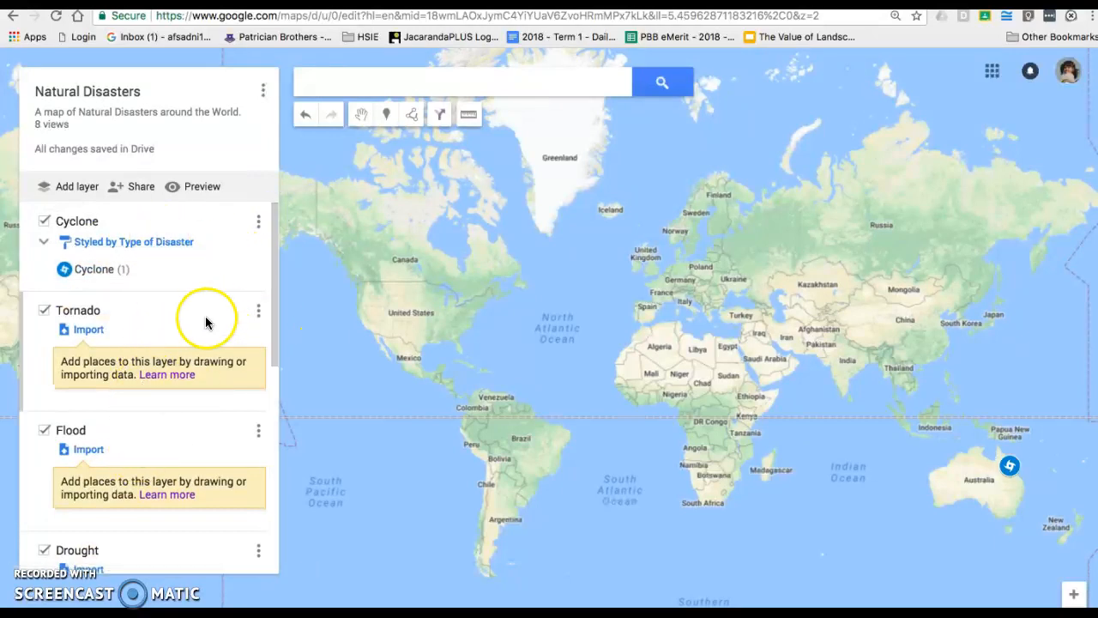
Review the Cyclone Yasi placemark: Townsville, Australia, 2011, one death, $800 Million repair cost
{"action": "left_click_drag", "start_coordinate": [277, 356], "coordinate": [277, 567]}
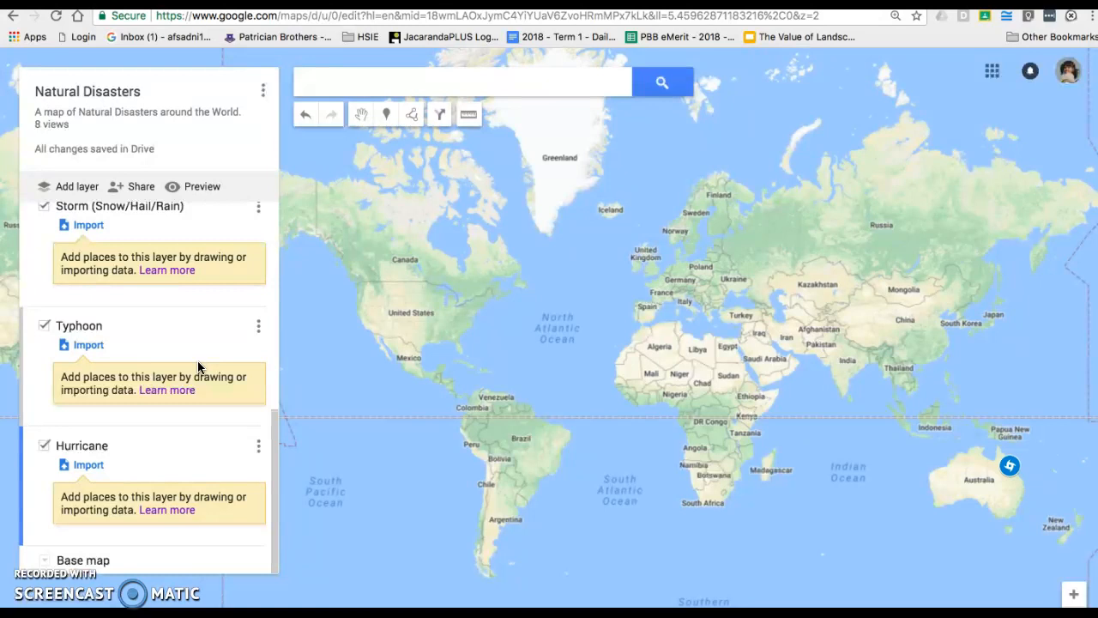
{"action": "left_click", "coordinate": [1012, 468]}
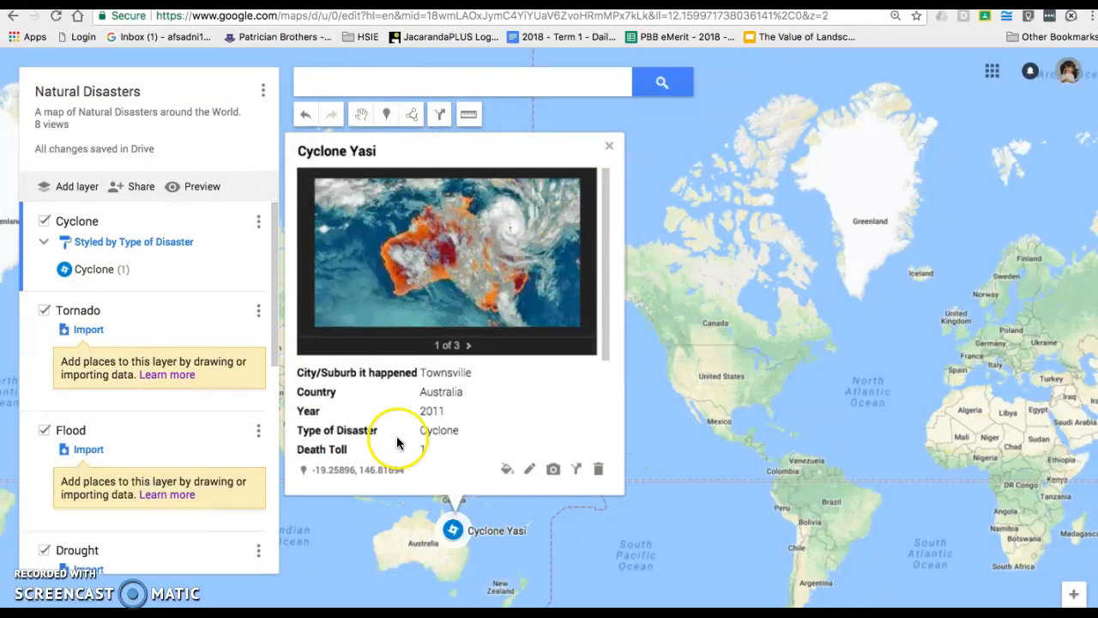
{"action": "left_click_drag", "start_coordinate": [606, 222], "coordinate": [612, 392]}
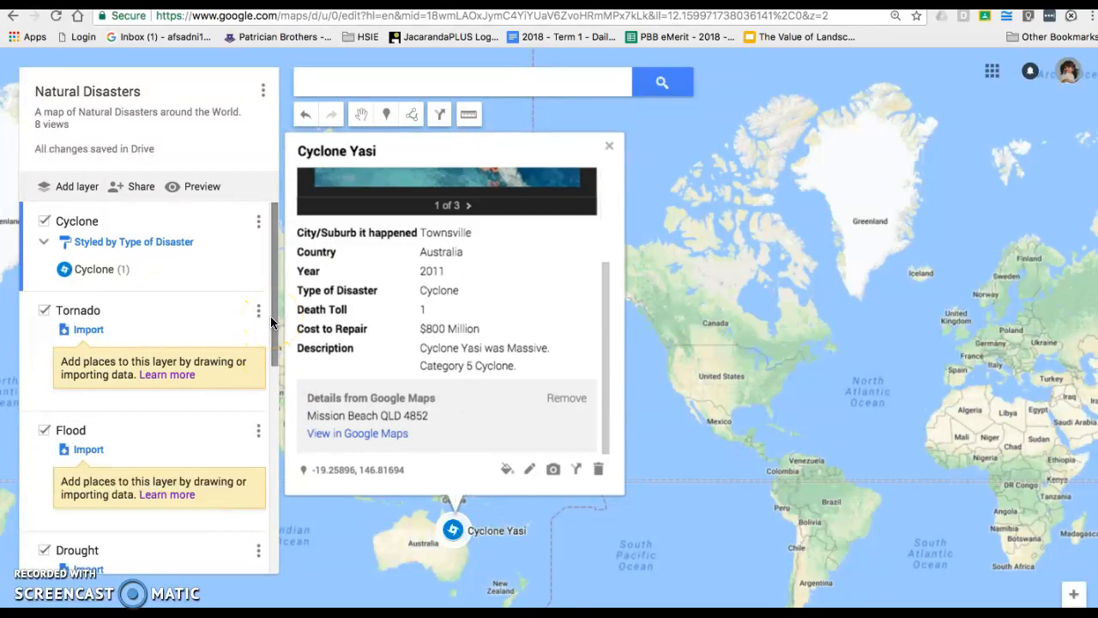
{"action": "left_click_drag", "start_coordinate": [273, 320], "coordinate": [301, 316]}
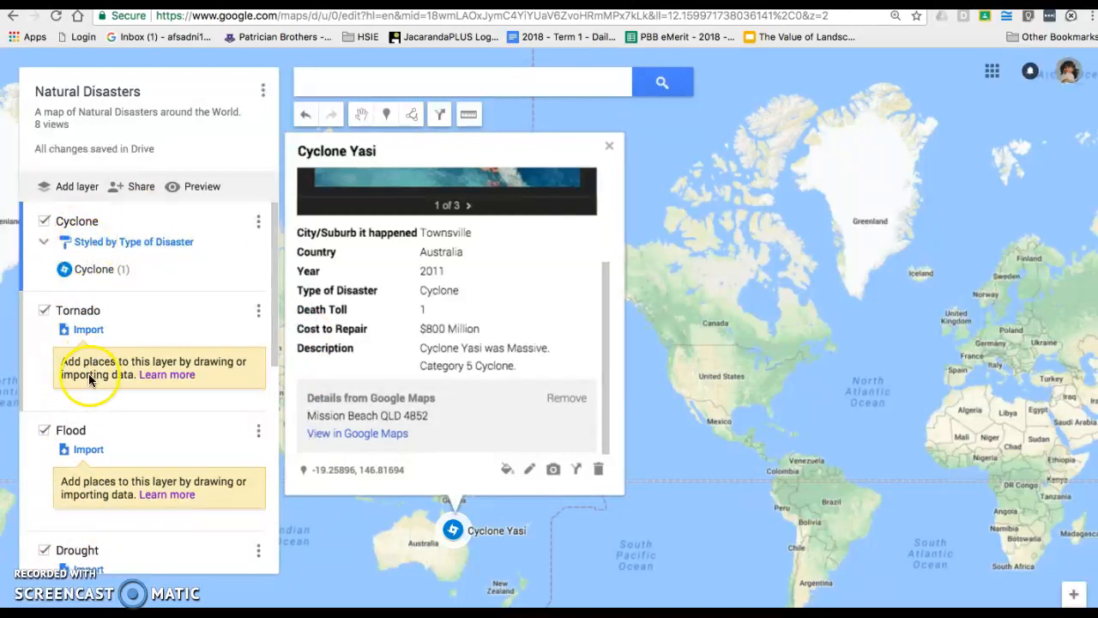
{"action": "left_click_drag", "start_coordinate": [265, 242], "coordinate": [278, 218]}
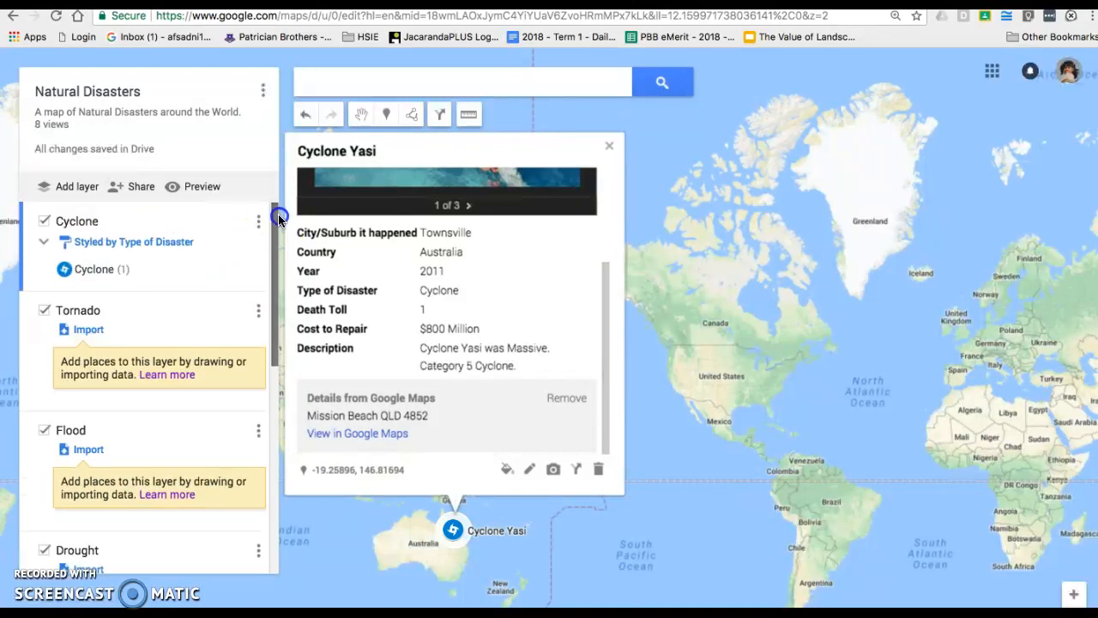
{"action": "left_click_drag", "start_coordinate": [276, 220], "coordinate": [197, 496]}
Make Hurricane the active layer for new places, then focus the map search box
{"action": "left_click", "coordinate": [175, 464]}
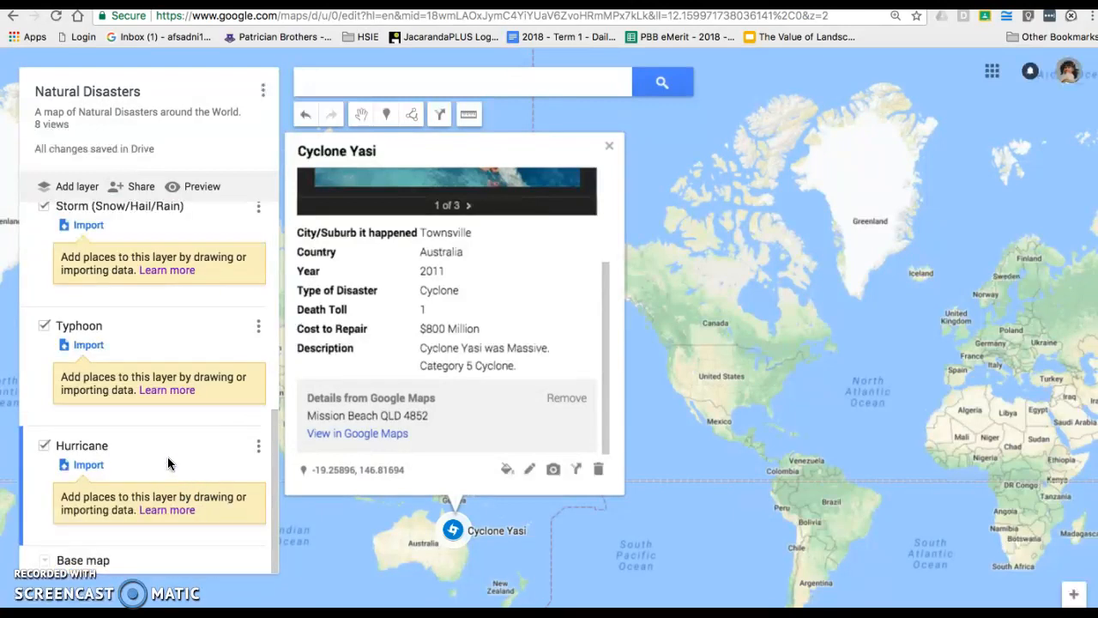
{"action": "left_click", "coordinate": [108, 401]}
{"action": "left_click", "coordinate": [34, 491]}
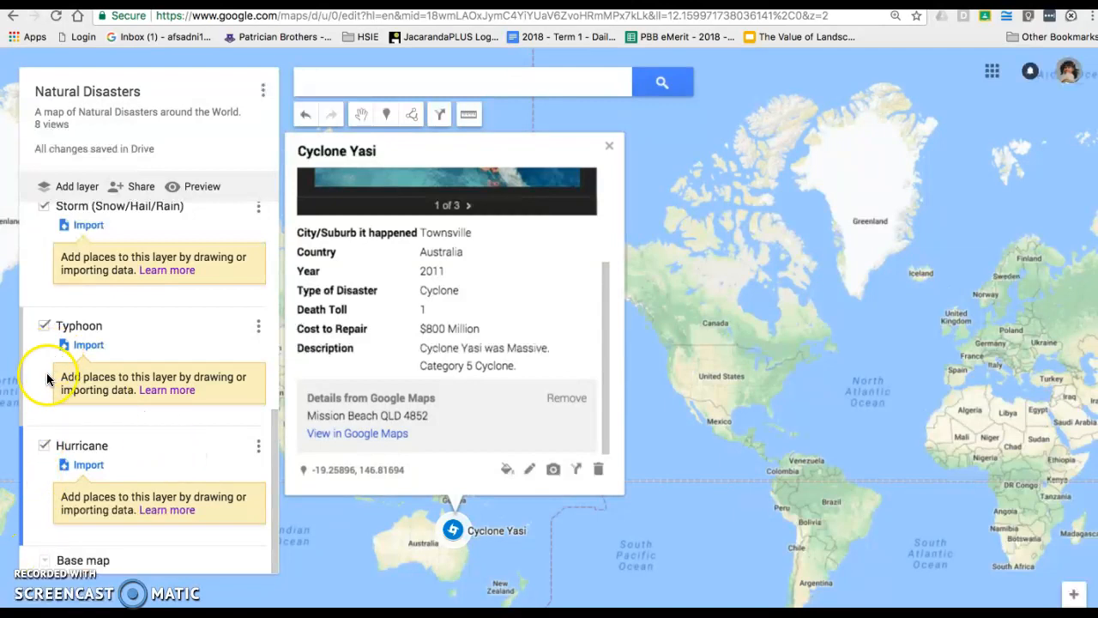
{"action": "left_click", "coordinate": [26, 471]}
{"action": "left_click", "coordinate": [346, 84]}
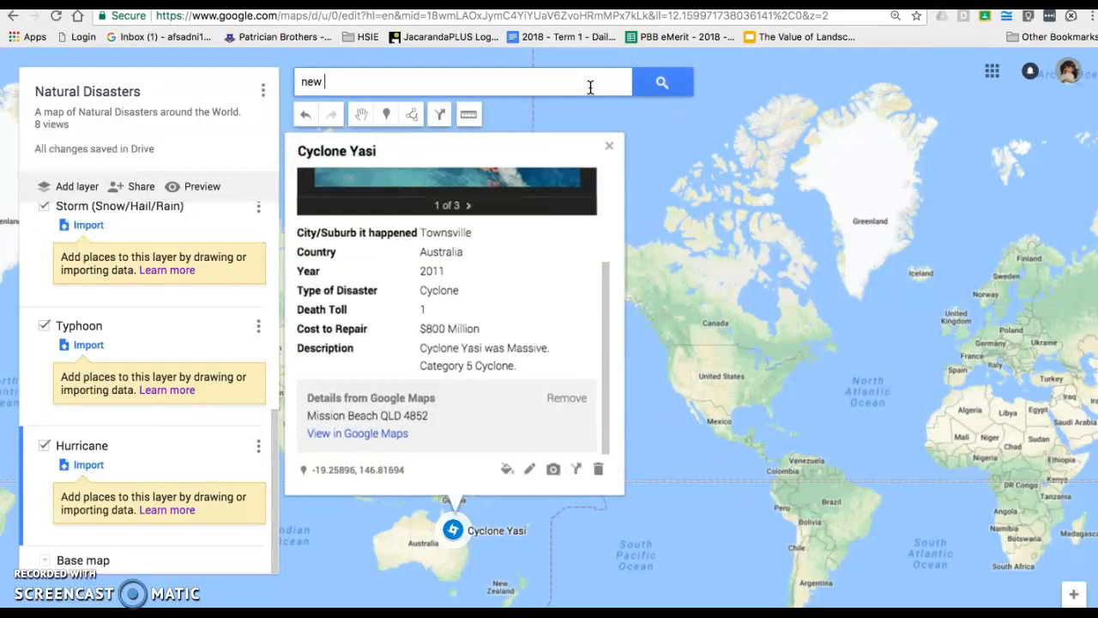
Search 'orleans', go to New Orleans, LA, and add it to the Hurricane layer
{"action": "type", "text": "orleans"}
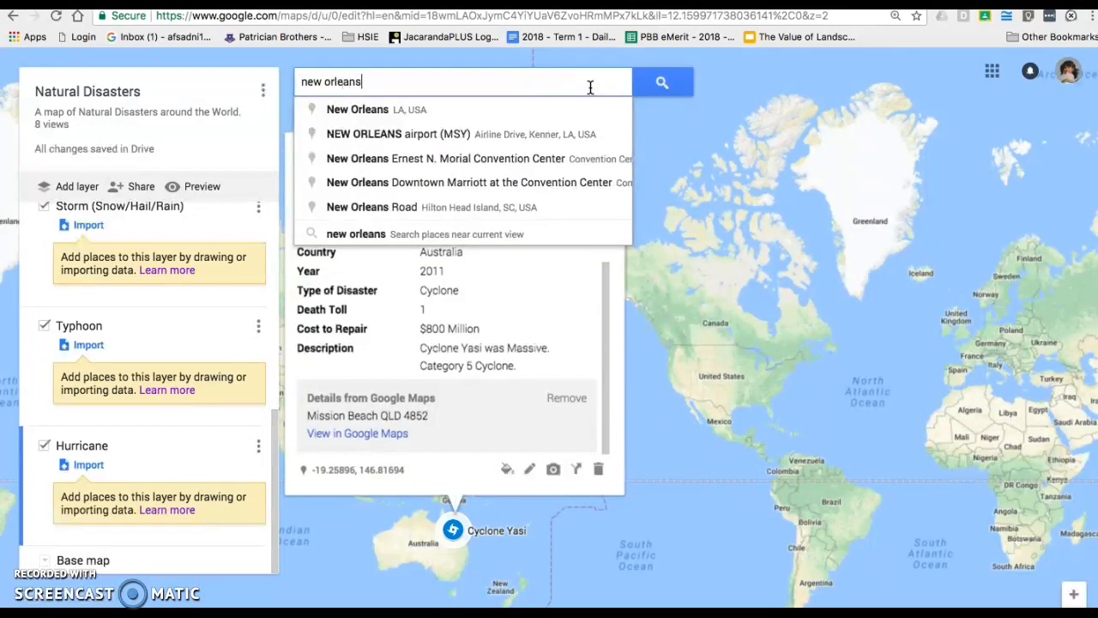
{"action": "left_click", "coordinate": [466, 110]}
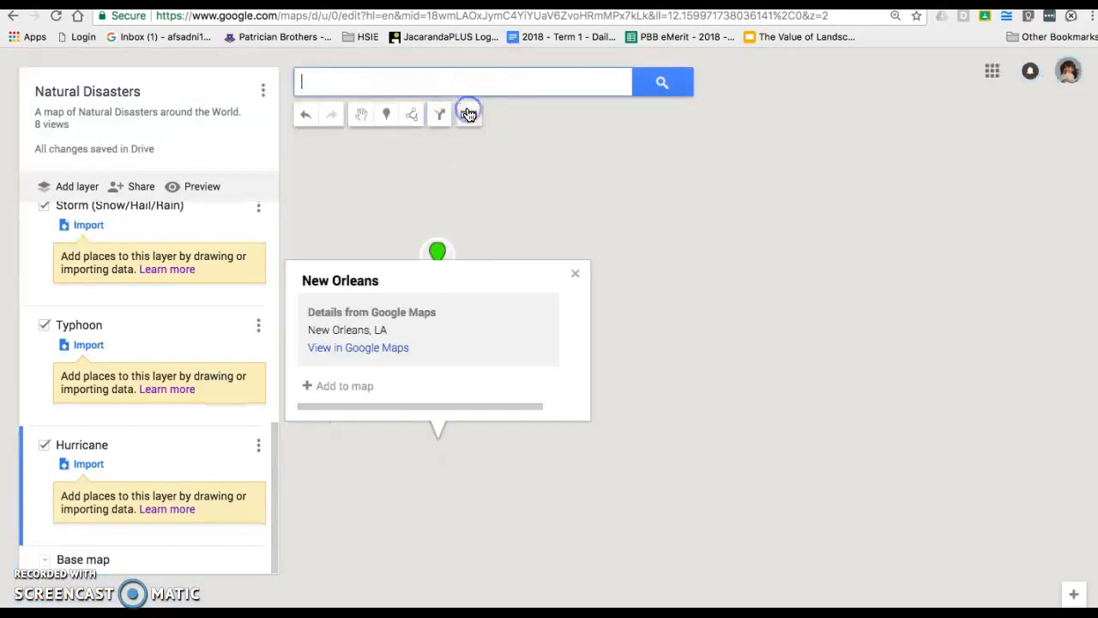
{"action": "left_click_drag", "start_coordinate": [522, 179], "coordinate": [675, 106]}
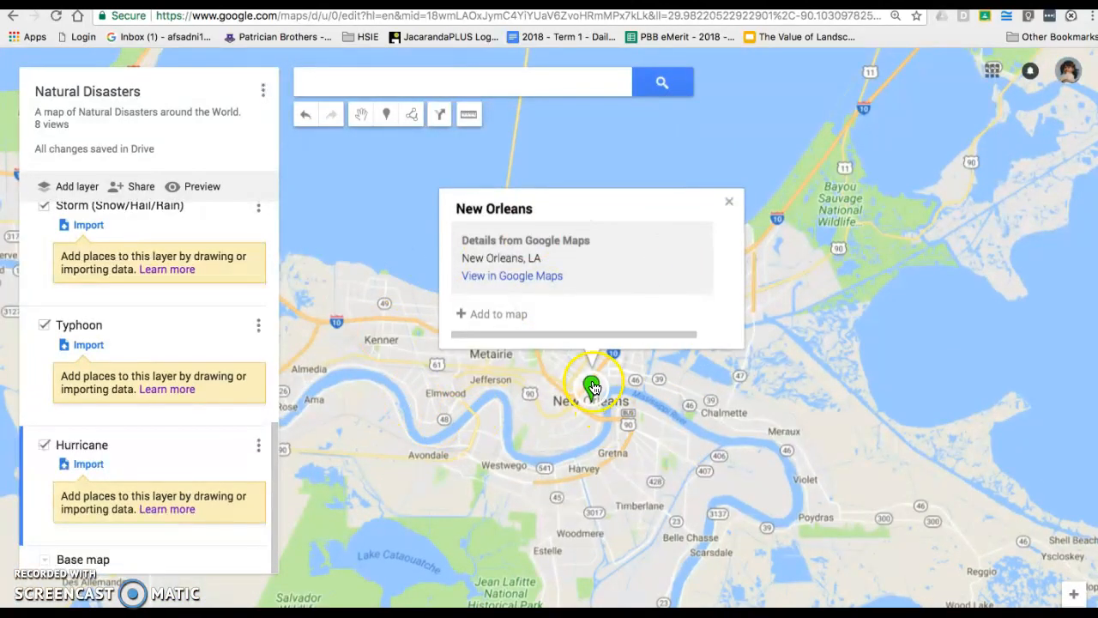
{"action": "left_click", "coordinate": [534, 352]}
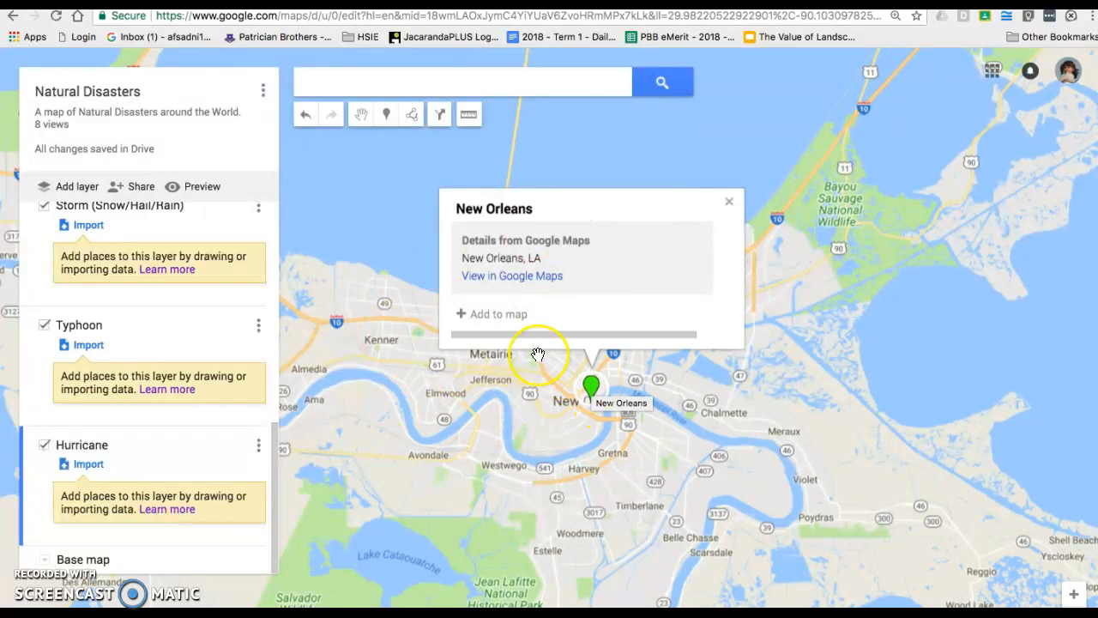
{"action": "left_click", "coordinate": [502, 314]}
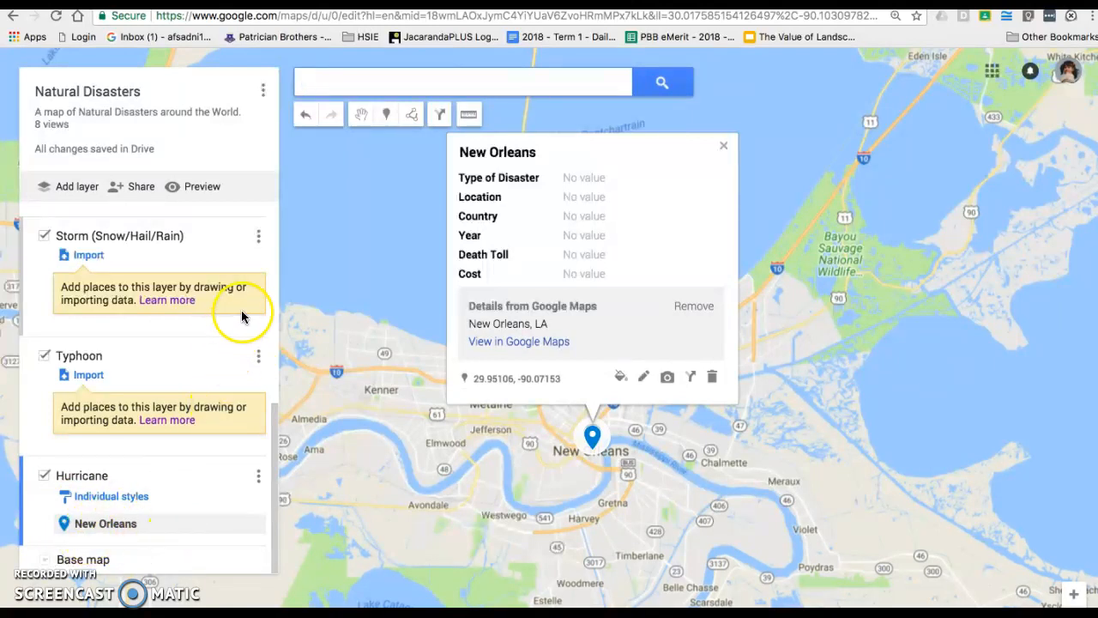
Retitle the New Orleans placemark to 'Hurricane Katrina'
{"action": "left_click", "coordinate": [645, 384]}
{"action": "triple_click", "coordinate": [529, 160]}
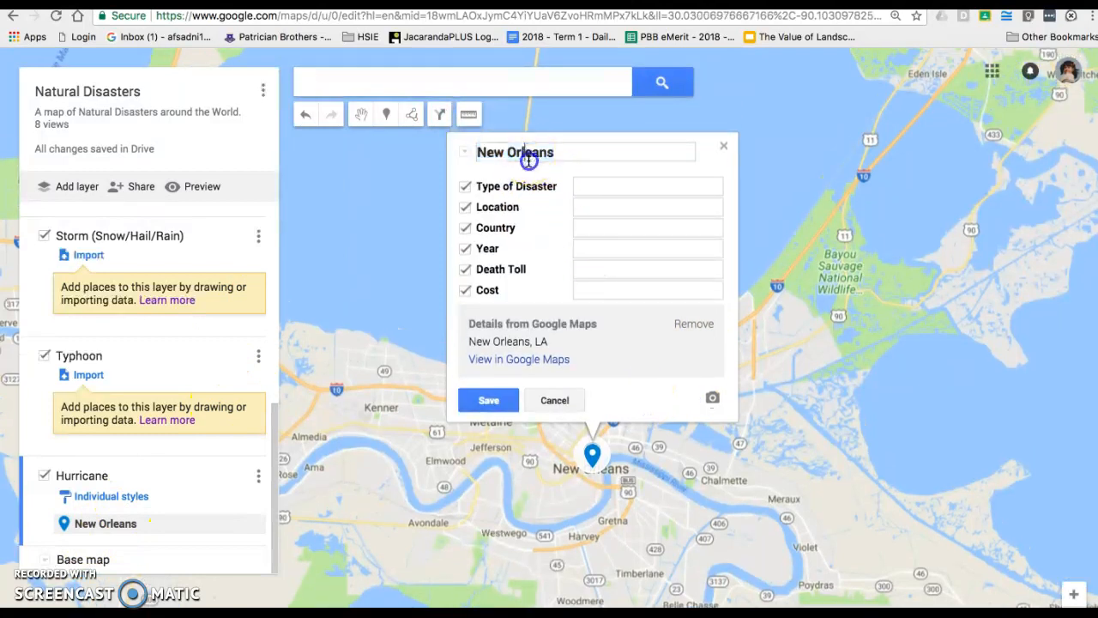
{"action": "type", "text": "Hur"}
{"action": "key", "text": "BackSpace"}
{"action": "key", "text": "BackSpace"}
{"action": "type", "text": "urricane Katrina"}
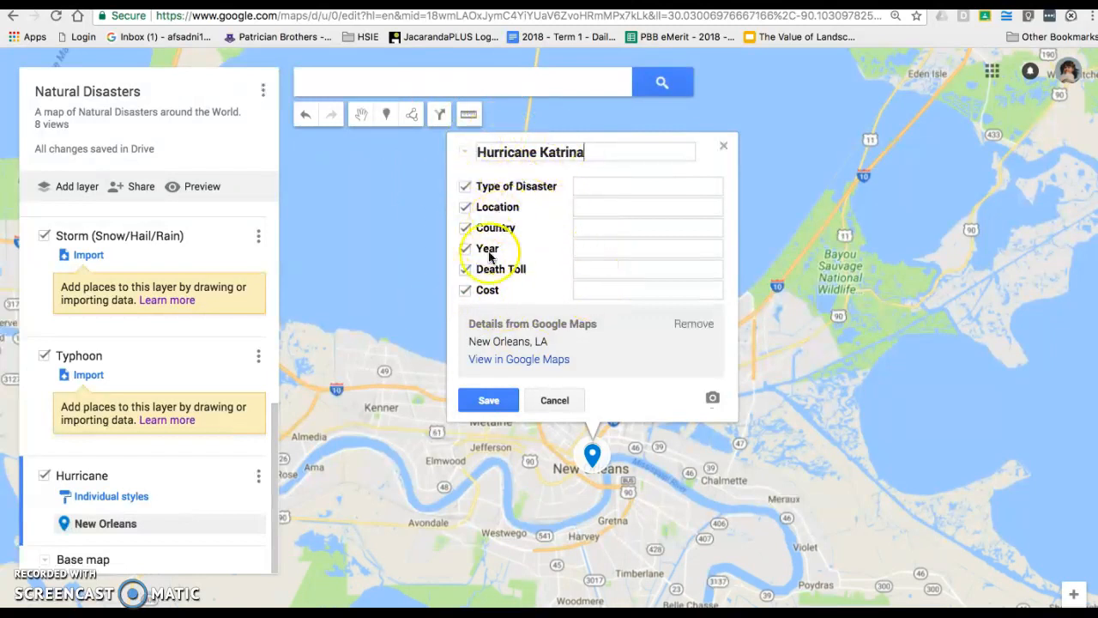
Fill in Type Hurricane, Location New Orleans, year 2005, death toll 1800, cost 200 billion US
{"action": "left_click", "coordinate": [611, 184]}
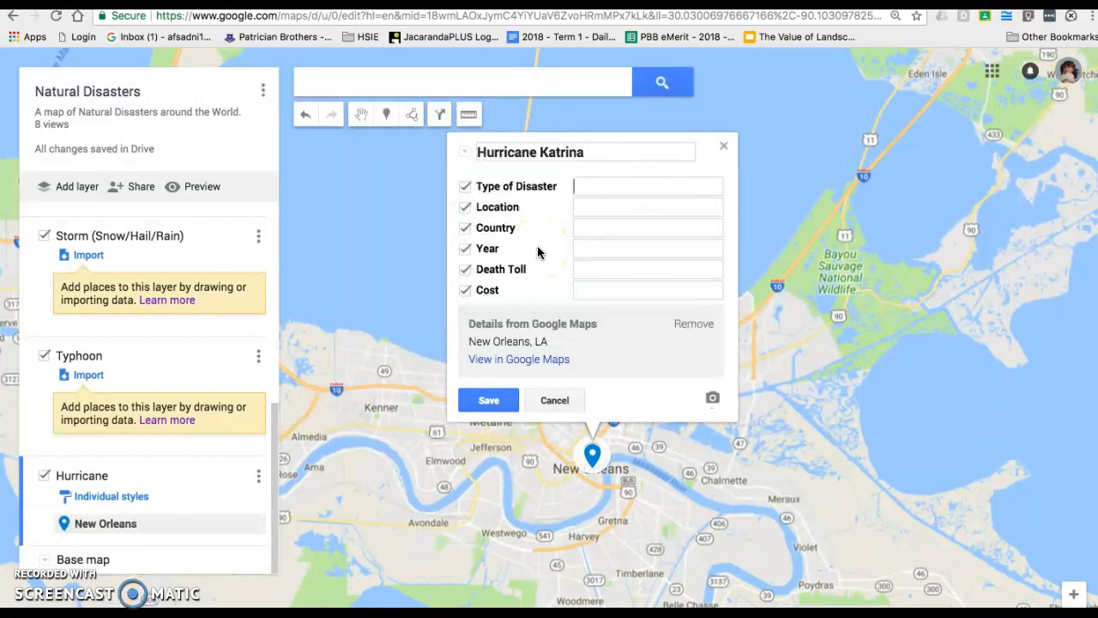
{"action": "type", "text": "Hurricane"}
{"action": "left_click", "coordinate": [629, 212]}
{"action": "type", "text": "New Orleans"}
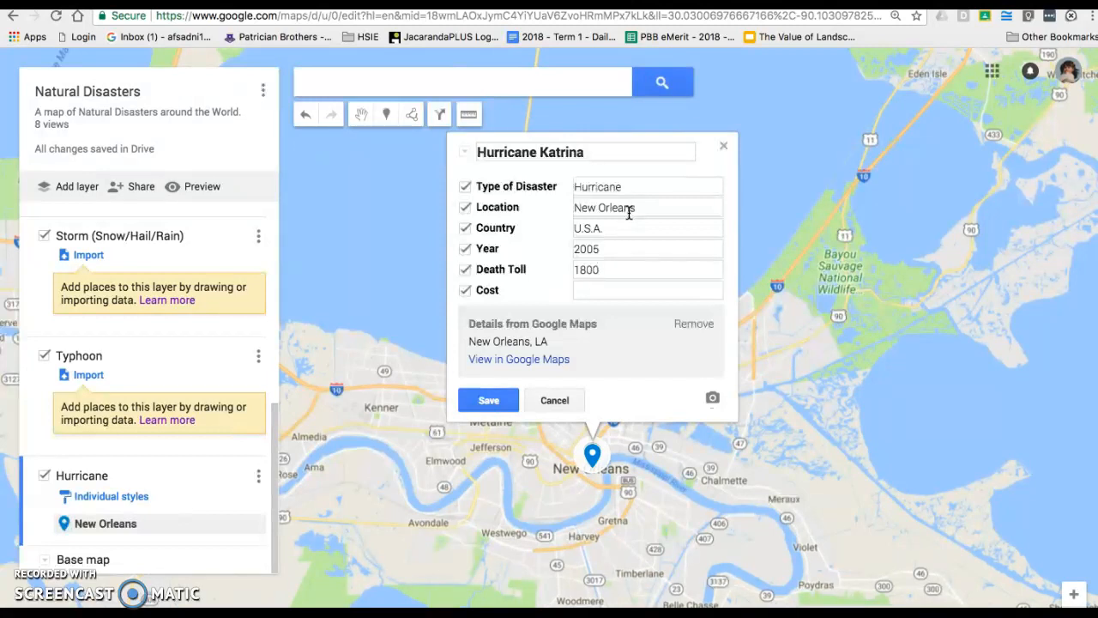
{"action": "type", "text": "200 billion US"}
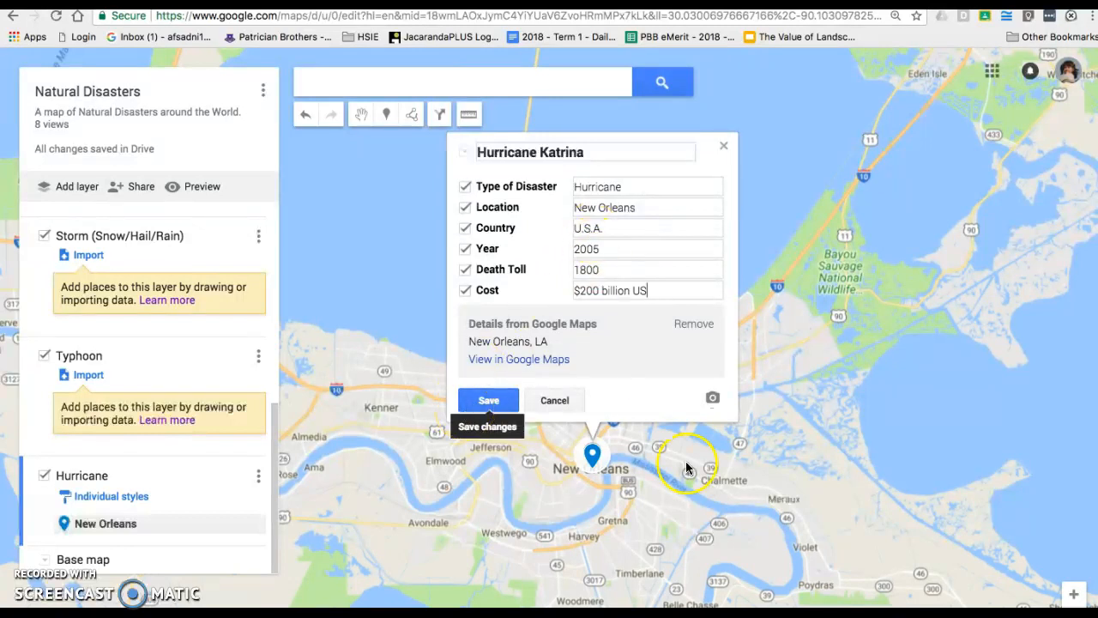
Image-search 'hurricane katrina' and attach a satellite picture of the storm to the placemark
{"action": "left_click", "coordinate": [714, 401]}
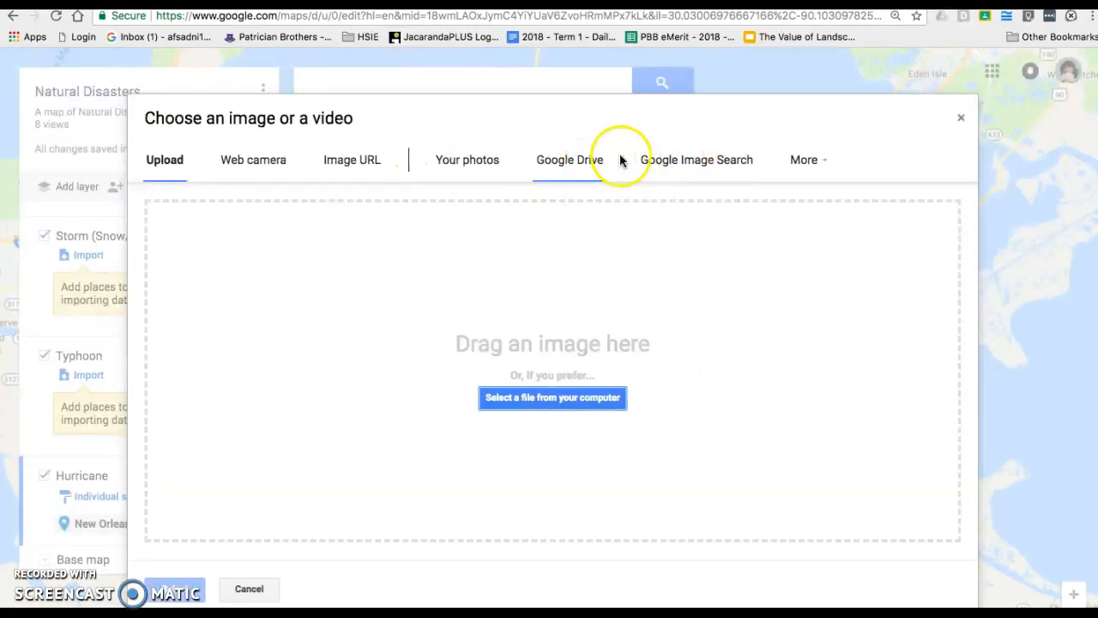
{"action": "left_click", "coordinate": [693, 162]}
{"action": "left_click", "coordinate": [374, 216]}
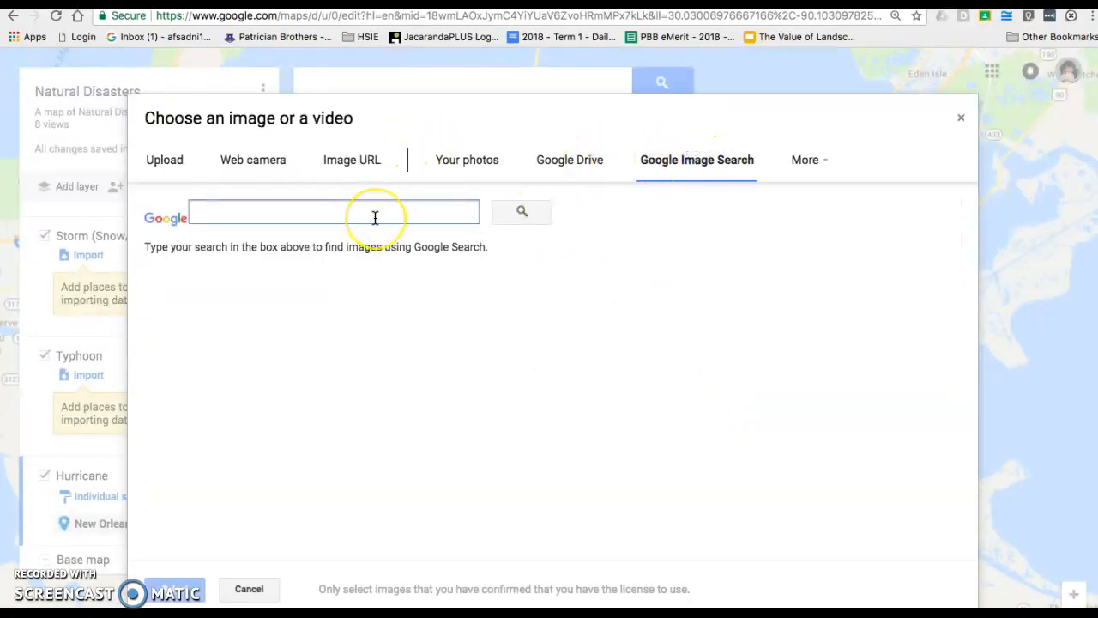
{"action": "type", "text": "hriica"}
{"action": "key", "text": "BackSpace"}
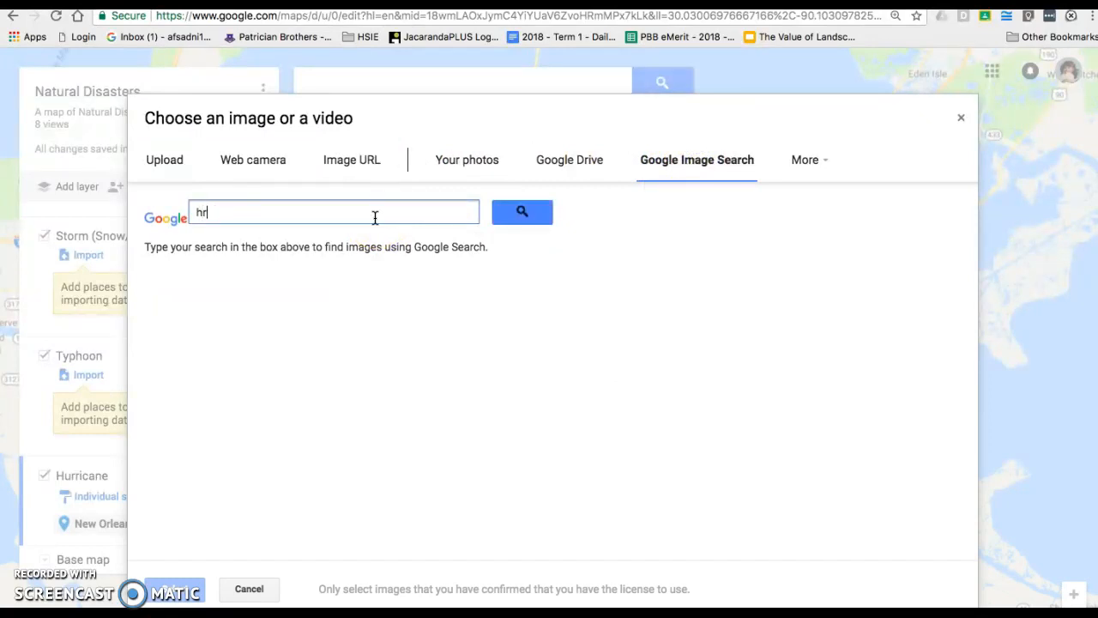
{"action": "type", "text": "cane katrina"}
{"action": "key", "text": "Return"}
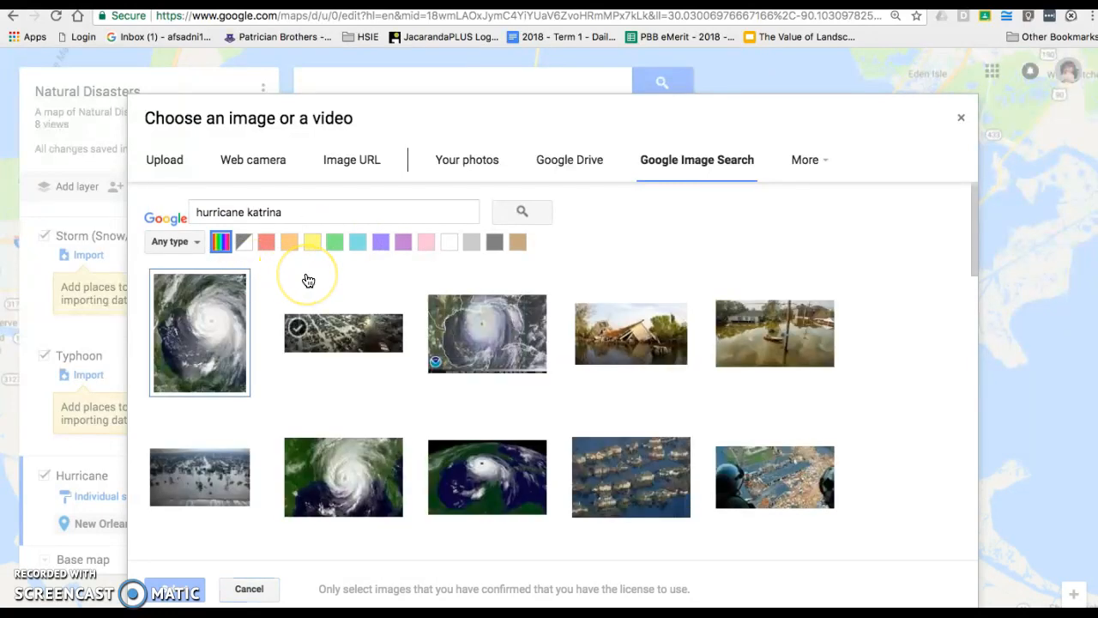
{"action": "left_click", "coordinate": [185, 295]}
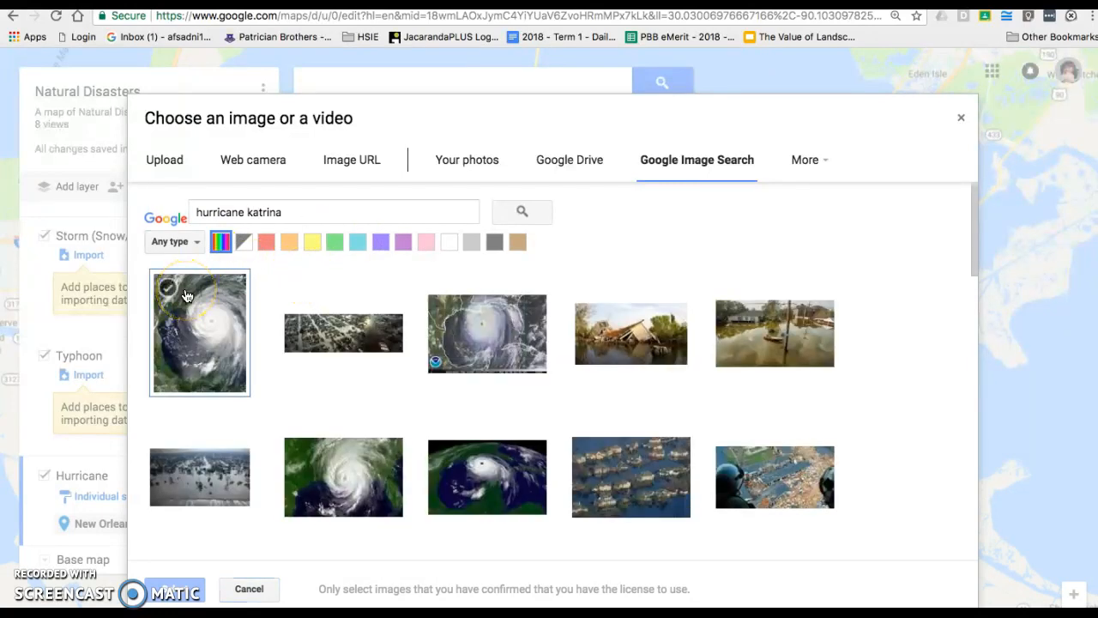
{"action": "left_click", "coordinate": [185, 295]}
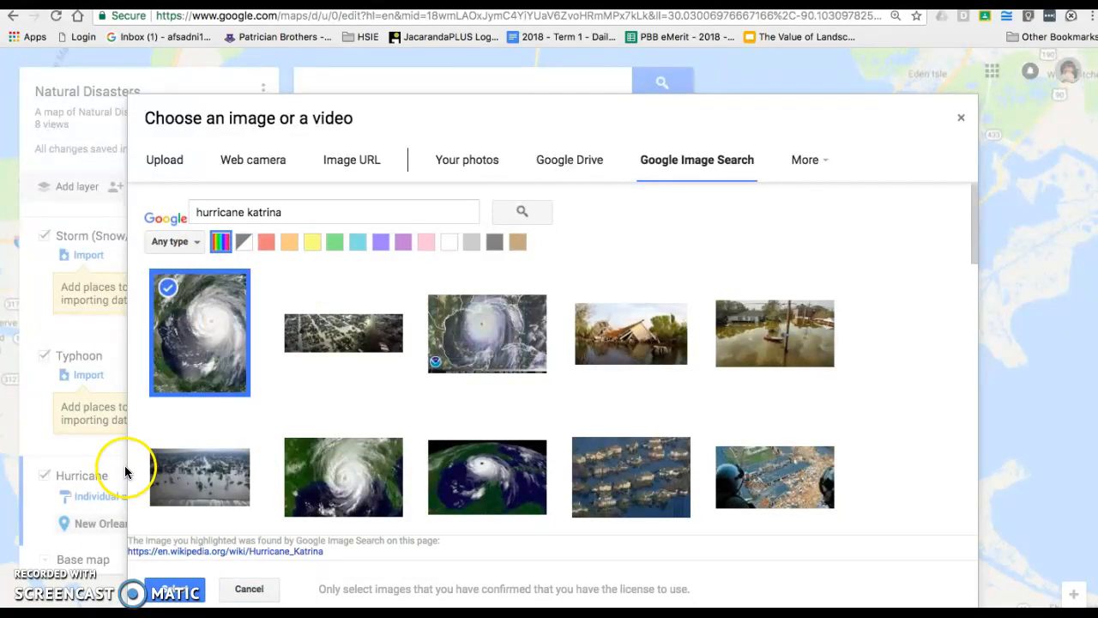
{"action": "left_click", "coordinate": [168, 590]}
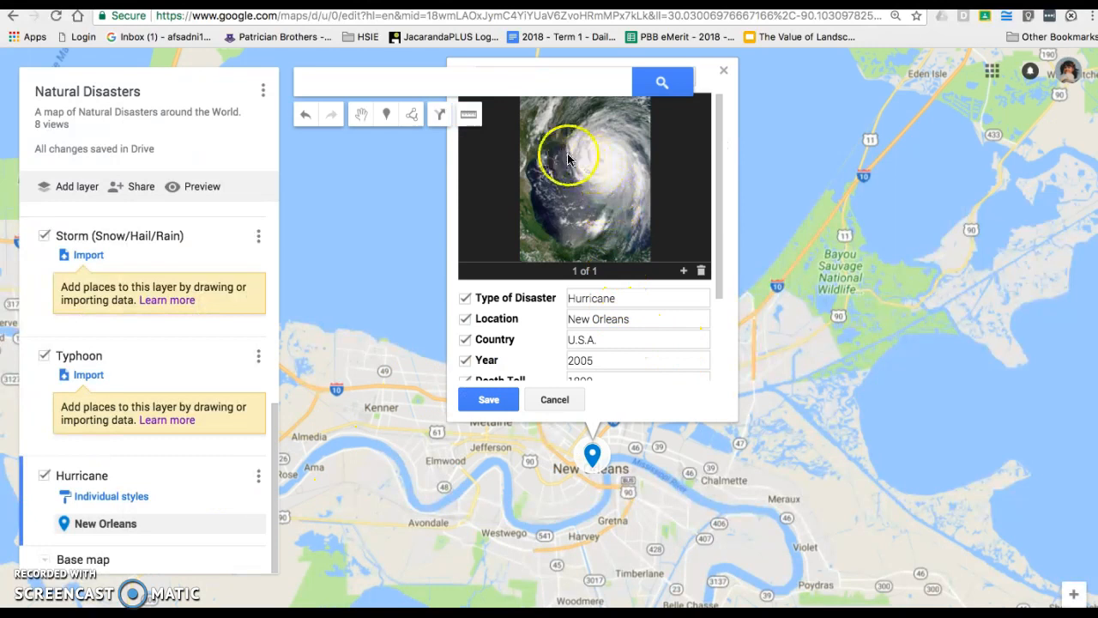
Attach a second image, an aerial helicopter view of the hurricane damage
{"action": "left_click", "coordinate": [684, 273]}
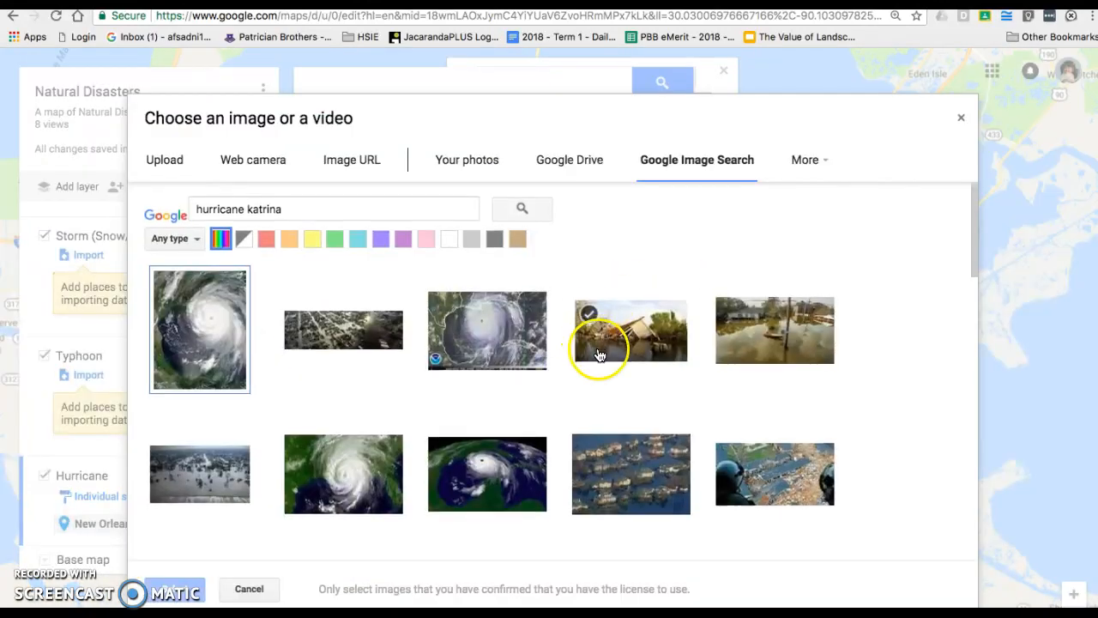
{"action": "scroll", "coordinate": [609, 355], "scroll_direction": "down", "scroll_amount": 3}
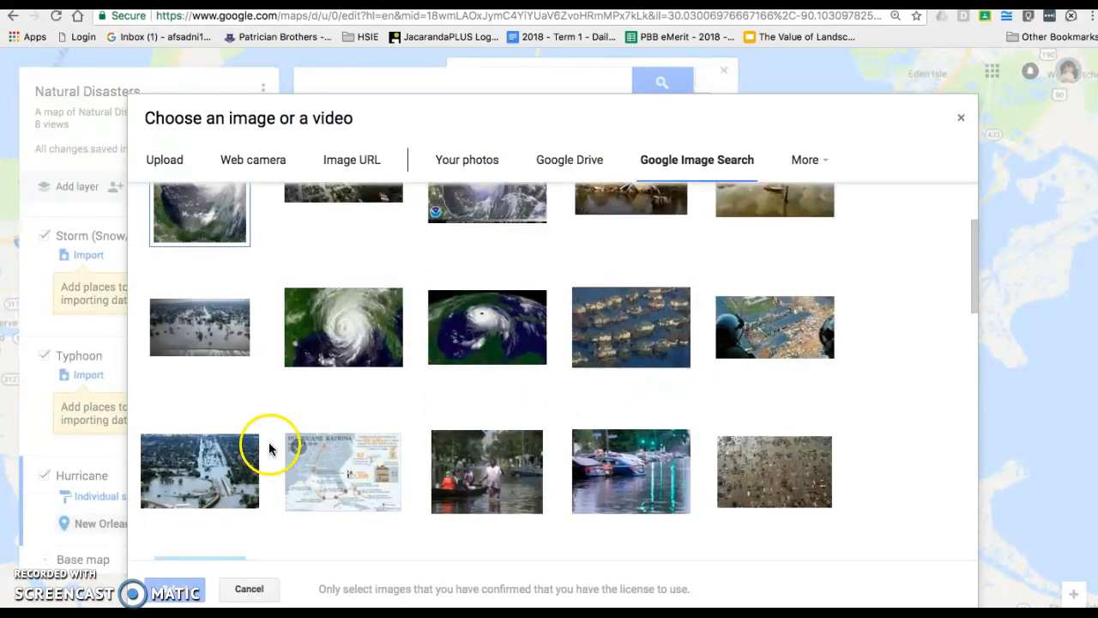
{"action": "left_click", "coordinate": [206, 495]}
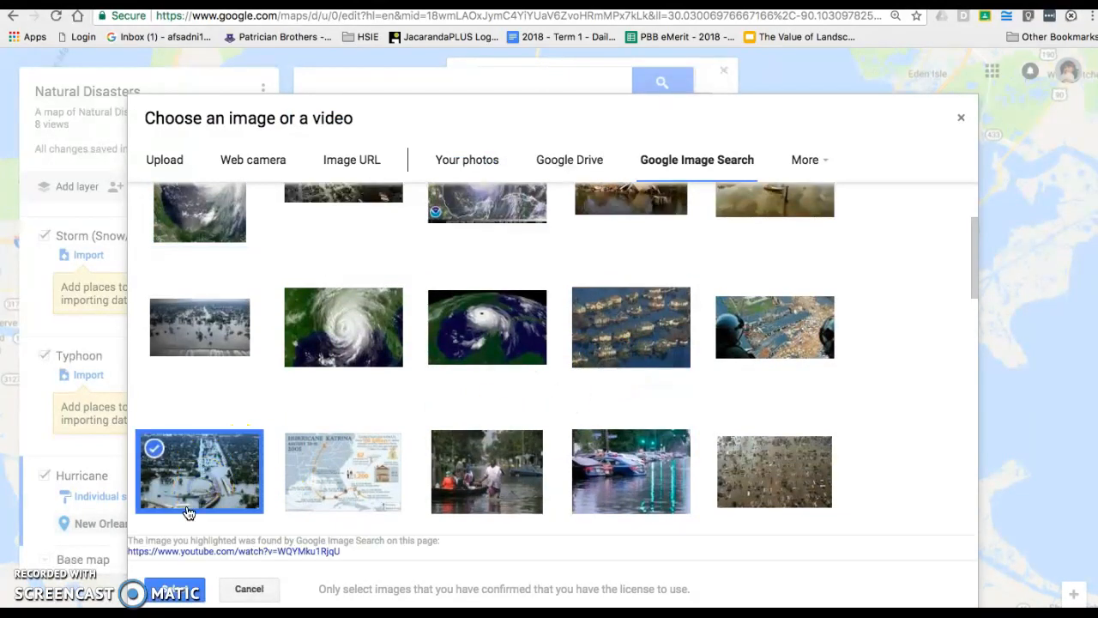
{"action": "left_click", "coordinate": [798, 491]}
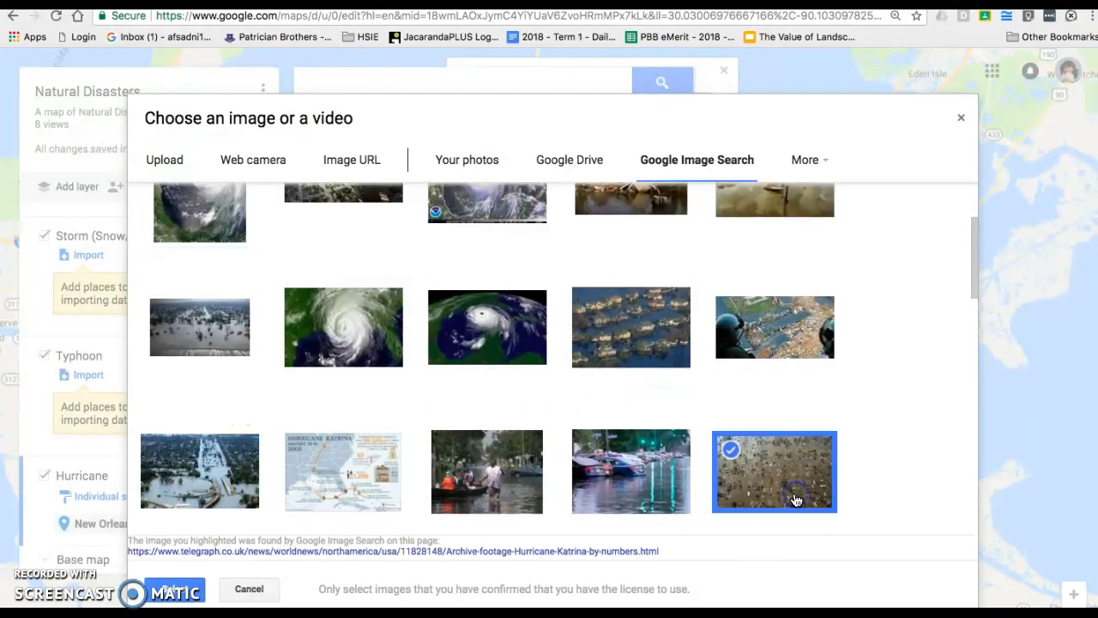
{"action": "left_click", "coordinate": [769, 358]}
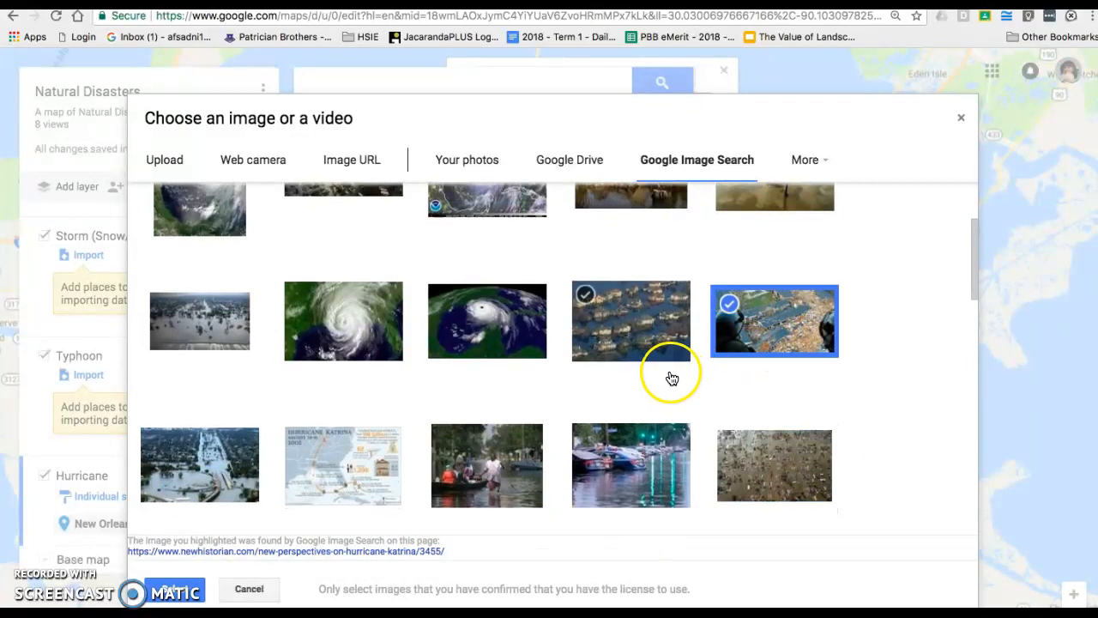
{"action": "left_click", "coordinate": [174, 590]}
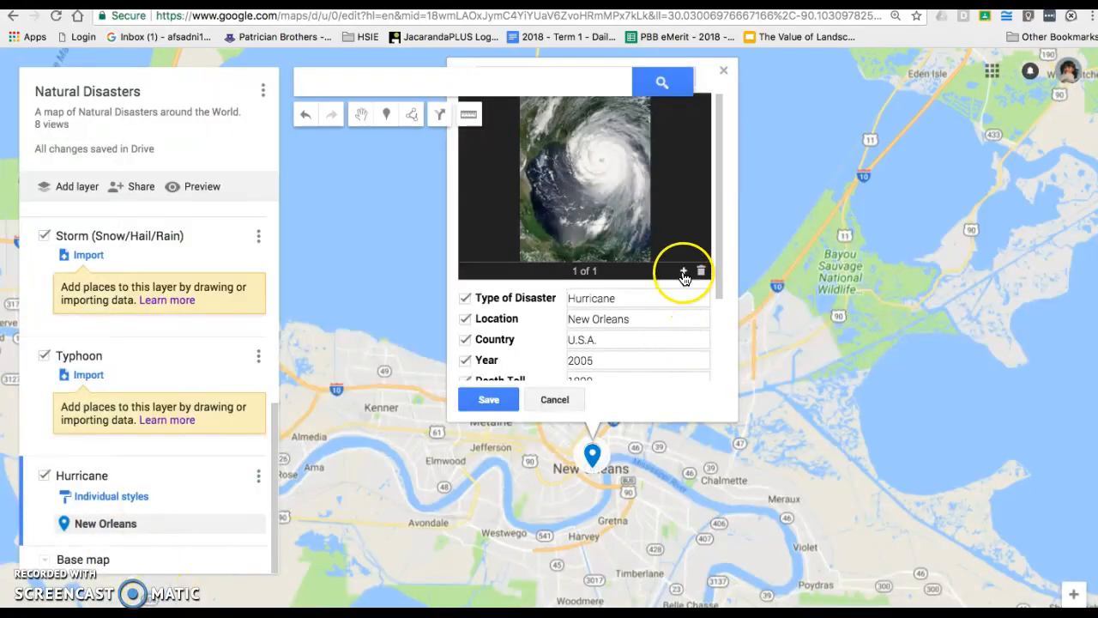
Attach the Hurricane Katrina track-map infographic as a third image
{"action": "left_click", "coordinate": [684, 272]}
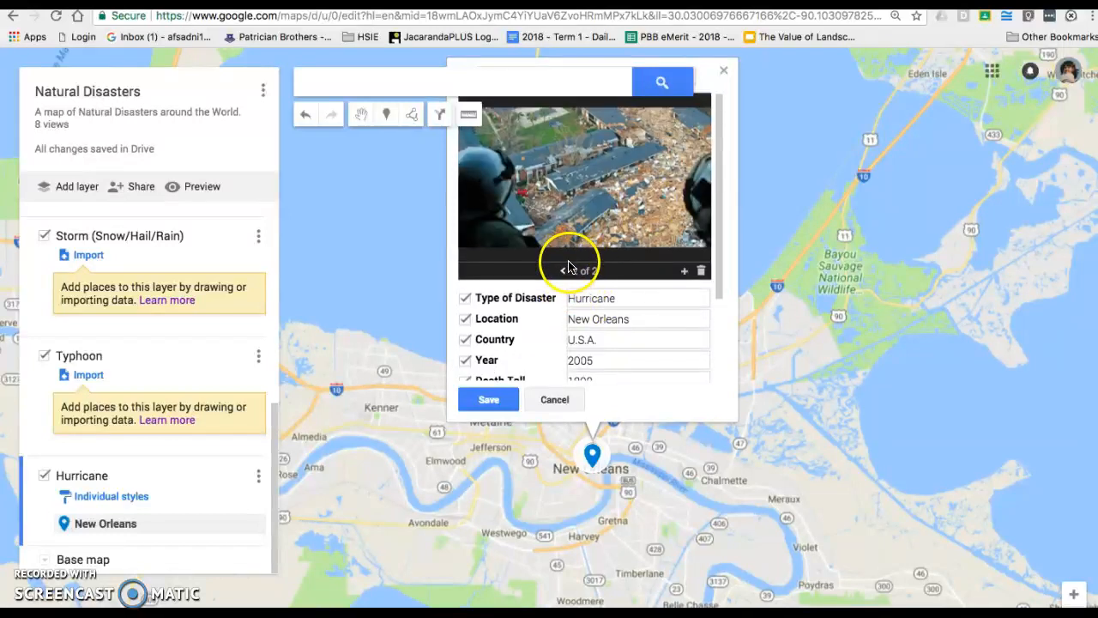
{"action": "left_click", "coordinate": [687, 272]}
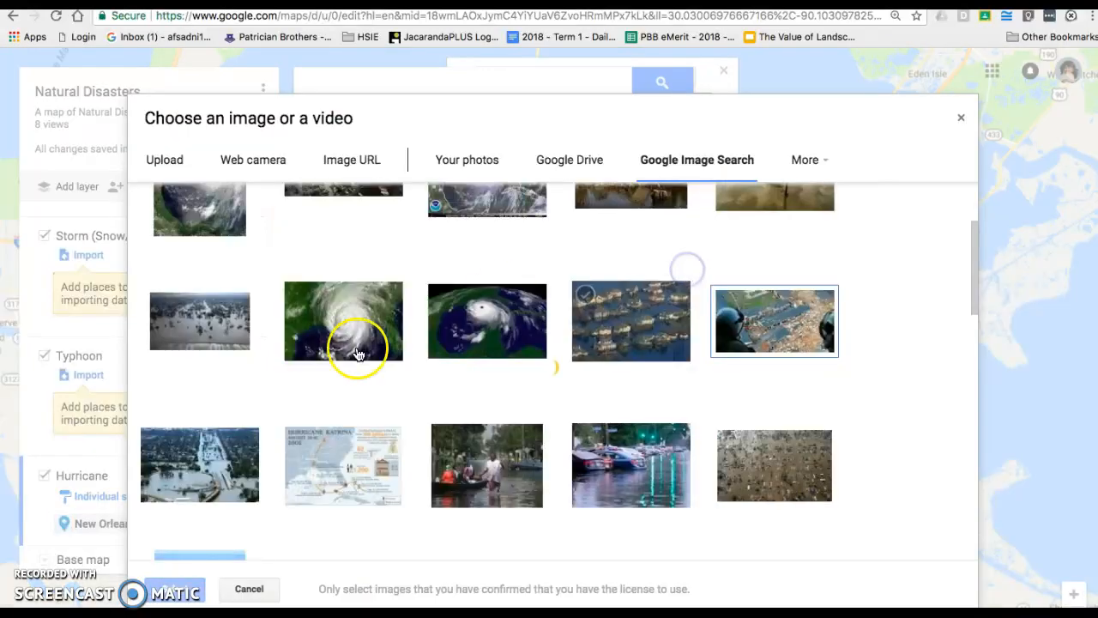
{"action": "left_click", "coordinate": [300, 460]}
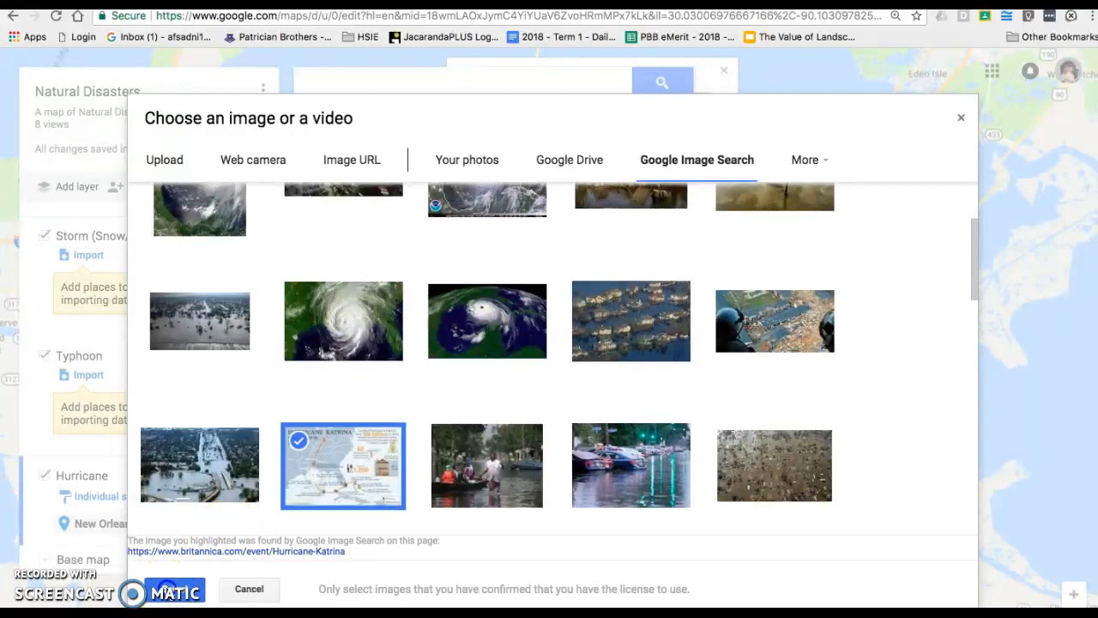
{"action": "left_click", "coordinate": [172, 591]}
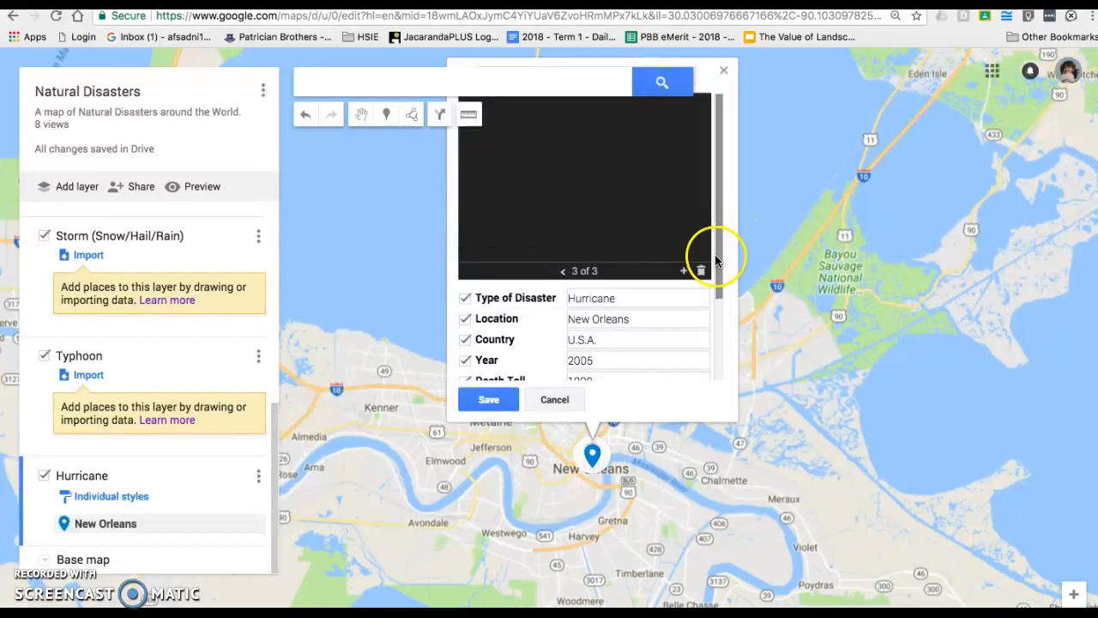
Save the Hurricane Katrina placemark and bring up its colour and icon options
{"action": "left_click_drag", "start_coordinate": [717, 262], "coordinate": [721, 351]}
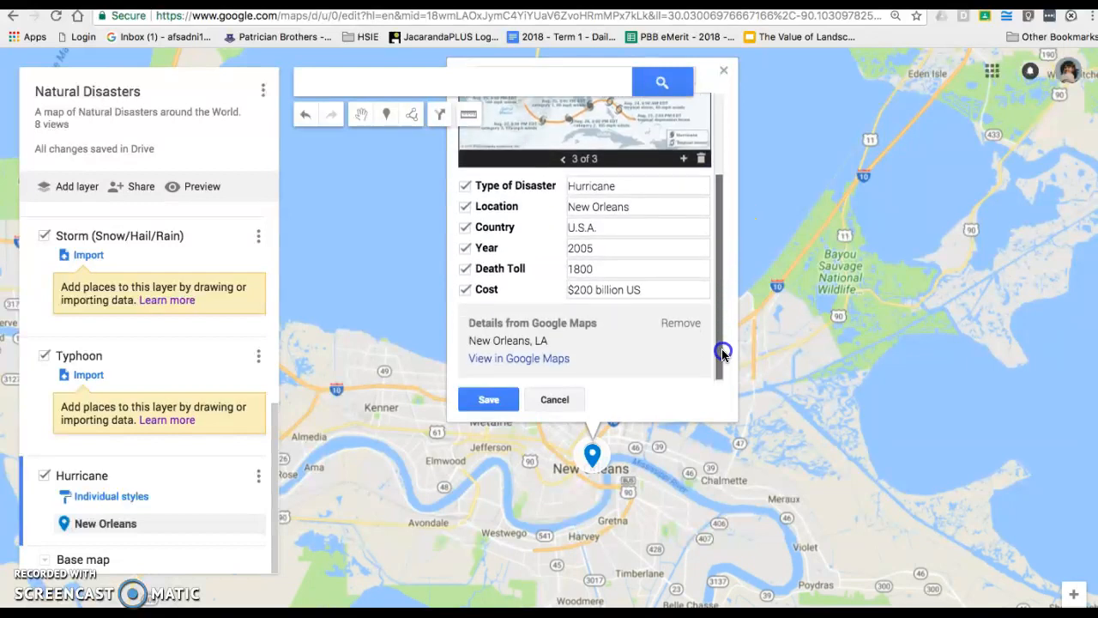
{"action": "left_click", "coordinate": [502, 403]}
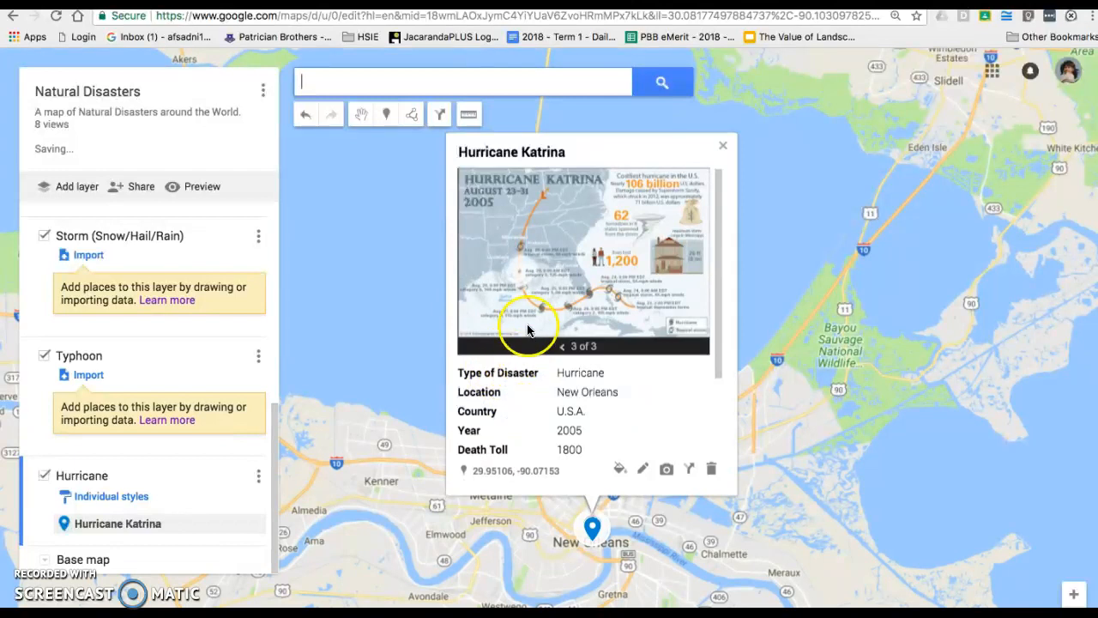
{"action": "left_click", "coordinate": [619, 469]}
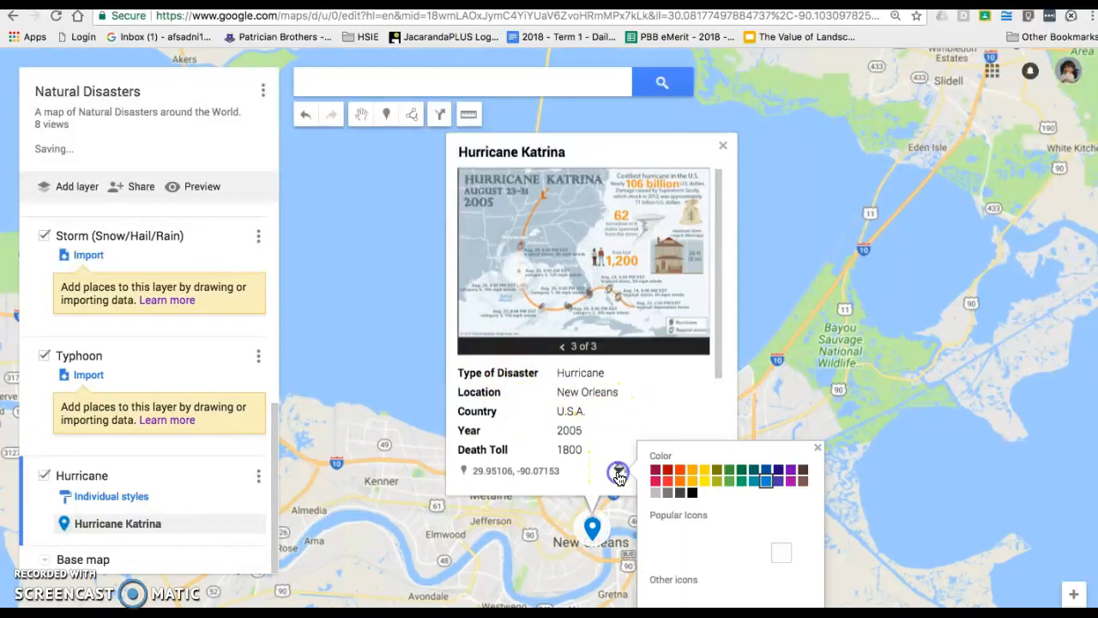
Apply the Hurricane (Strong) icon from the Weather icon set to the placemark
{"action": "left_click", "coordinate": [659, 596]}
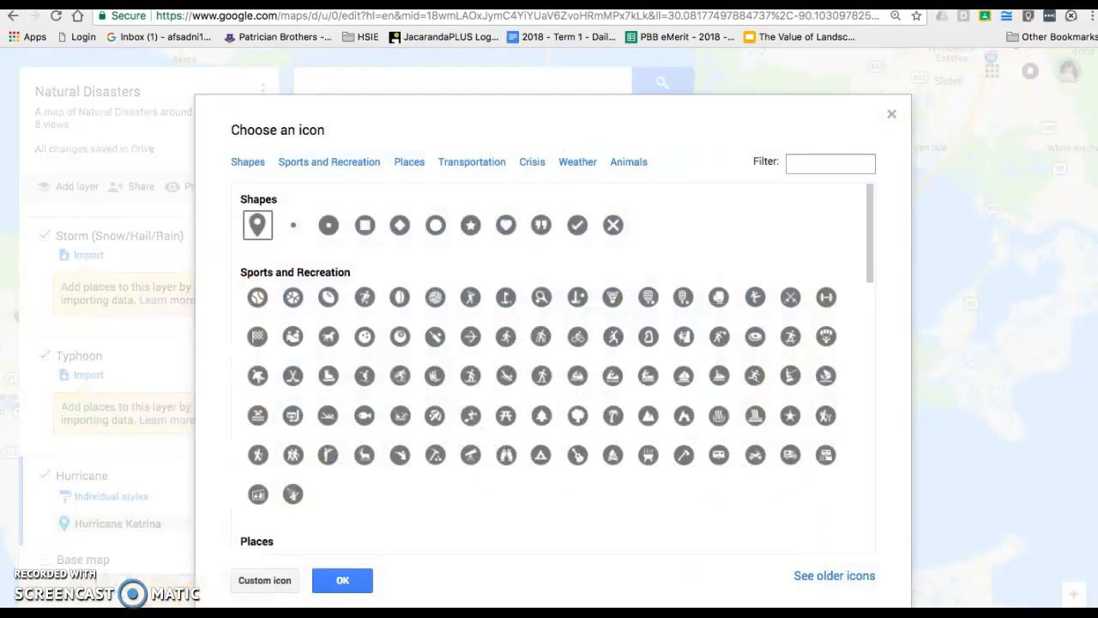
{"action": "scroll", "coordinate": [505, 373], "scroll_direction": "down", "scroll_amount": 8}
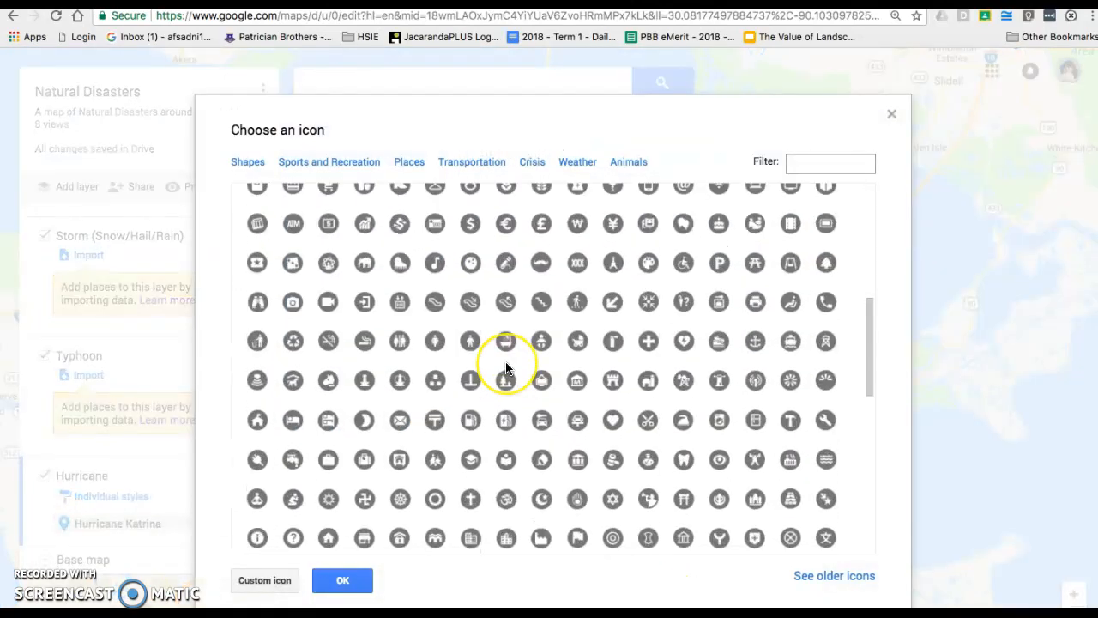
{"action": "scroll", "coordinate": [505, 367], "scroll_direction": "down", "scroll_amount": 3}
{"action": "scroll", "coordinate": [508, 367], "scroll_direction": "down", "scroll_amount": 3}
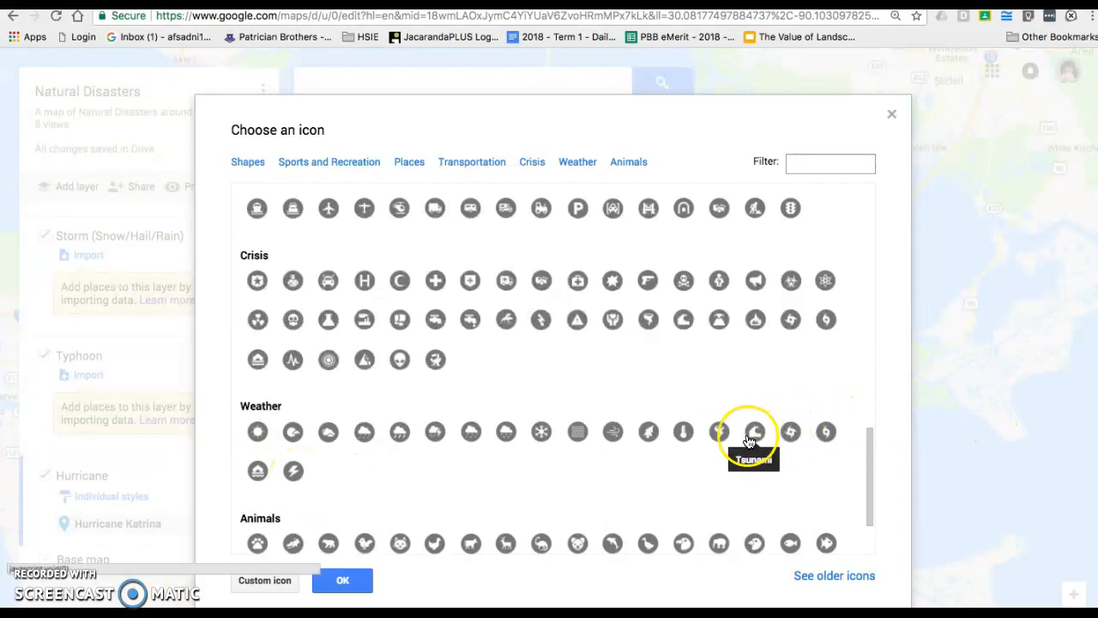
{"action": "left_click", "coordinate": [785, 440]}
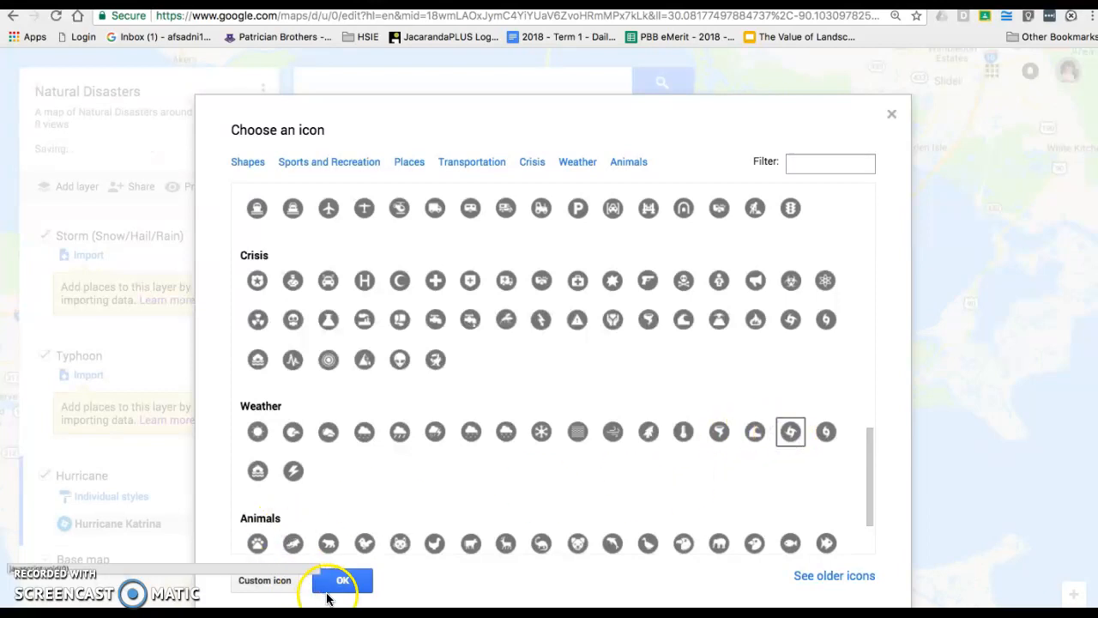
{"action": "left_click", "coordinate": [337, 586]}
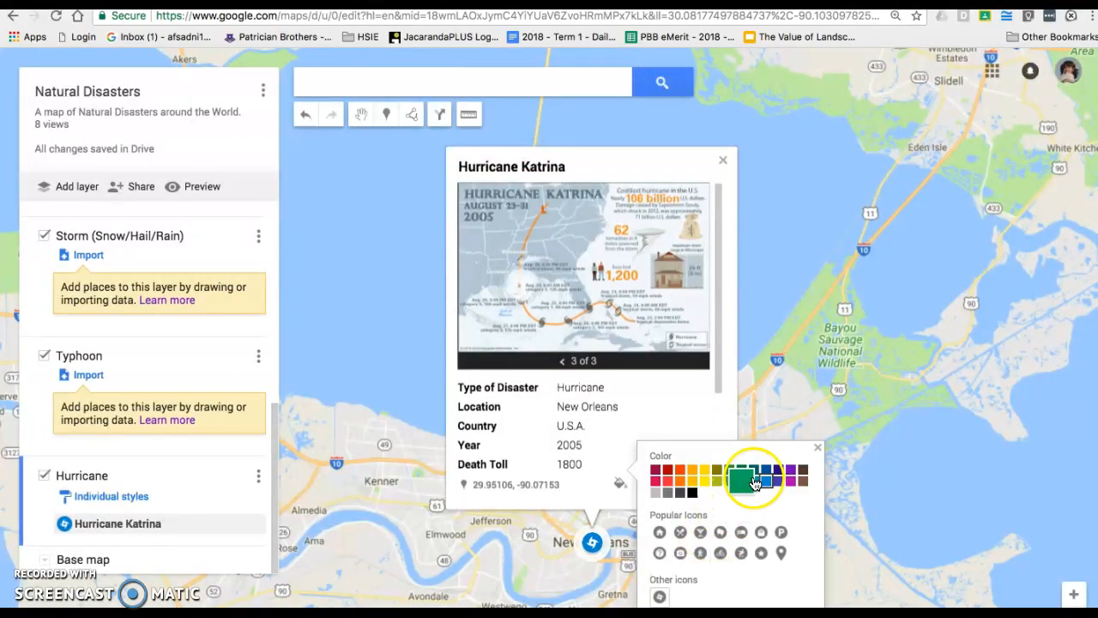
Colour the Hurricane Katrina icon purple and close the style popup and info card
{"action": "left_click", "coordinate": [782, 472]}
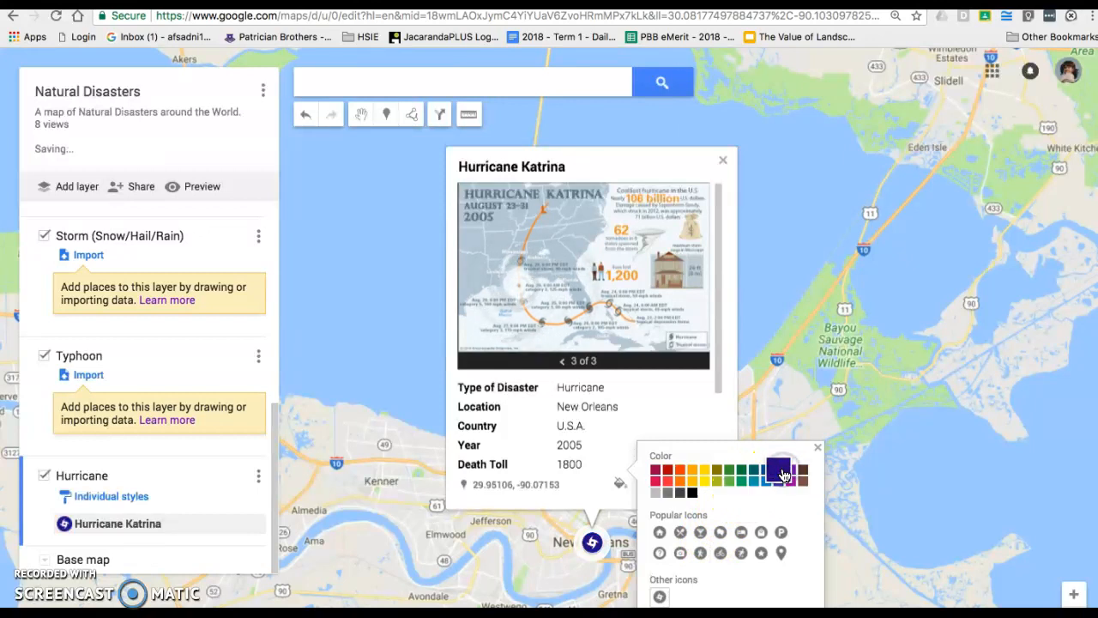
{"action": "left_click", "coordinate": [788, 473]}
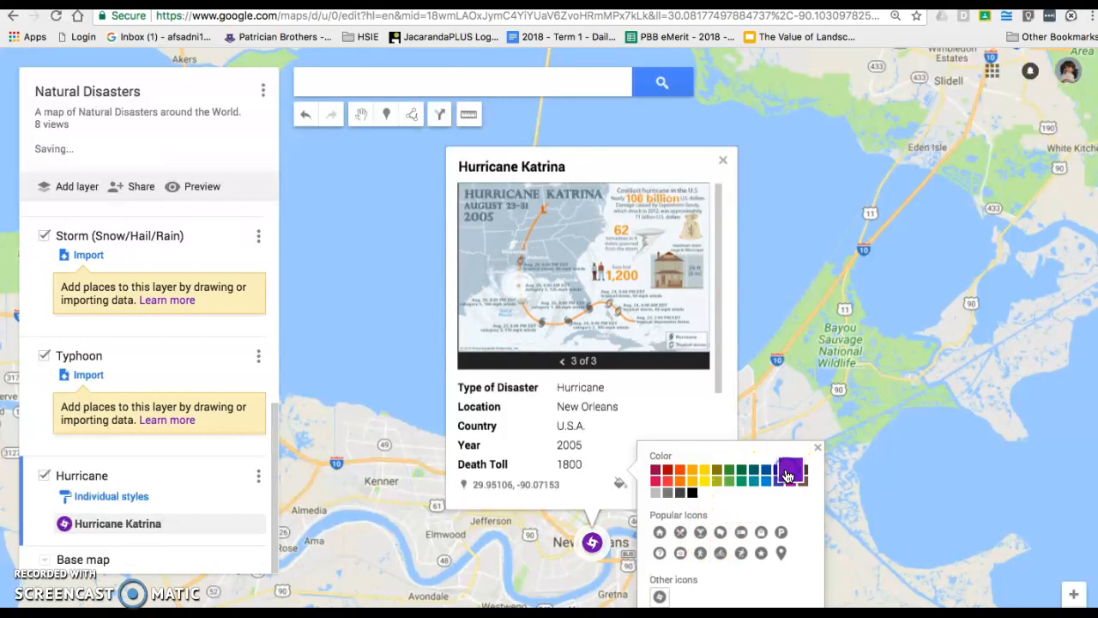
{"action": "left_click", "coordinate": [575, 496]}
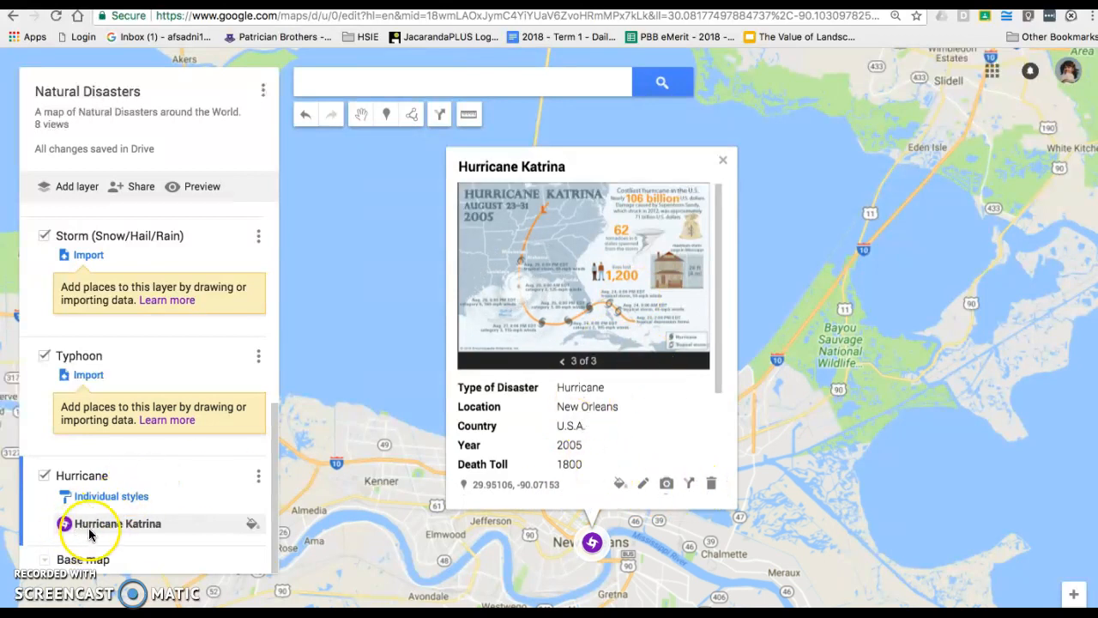
{"action": "left_click", "coordinate": [723, 162]}
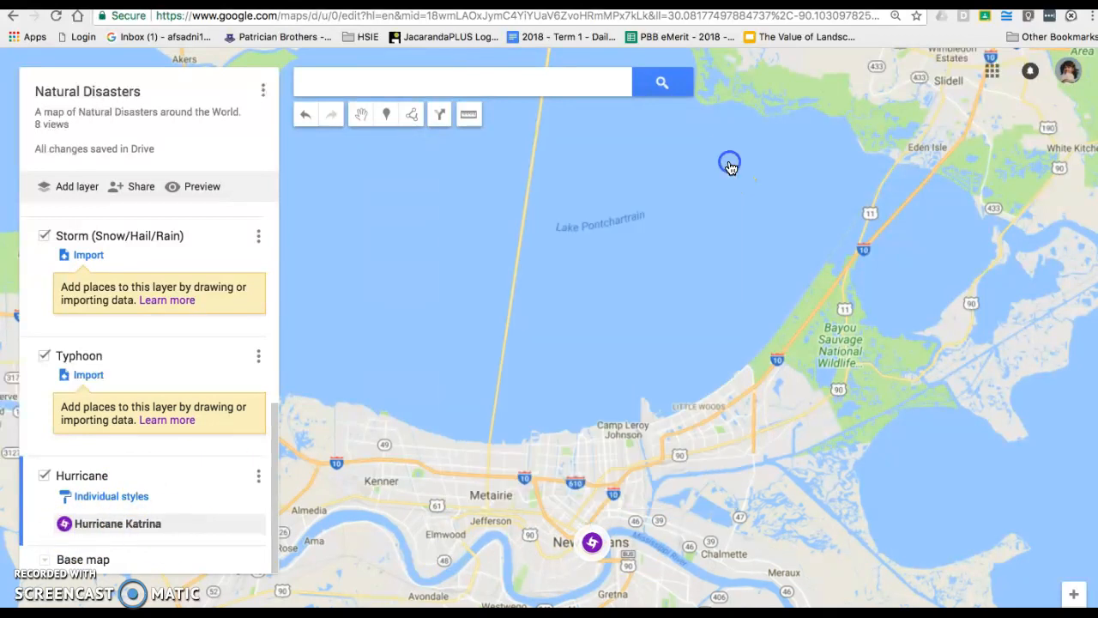
Preview the map, view Hurricane Katrina's details, then go back and expand the Cyclone layer
{"action": "left_click", "coordinate": [212, 190]}
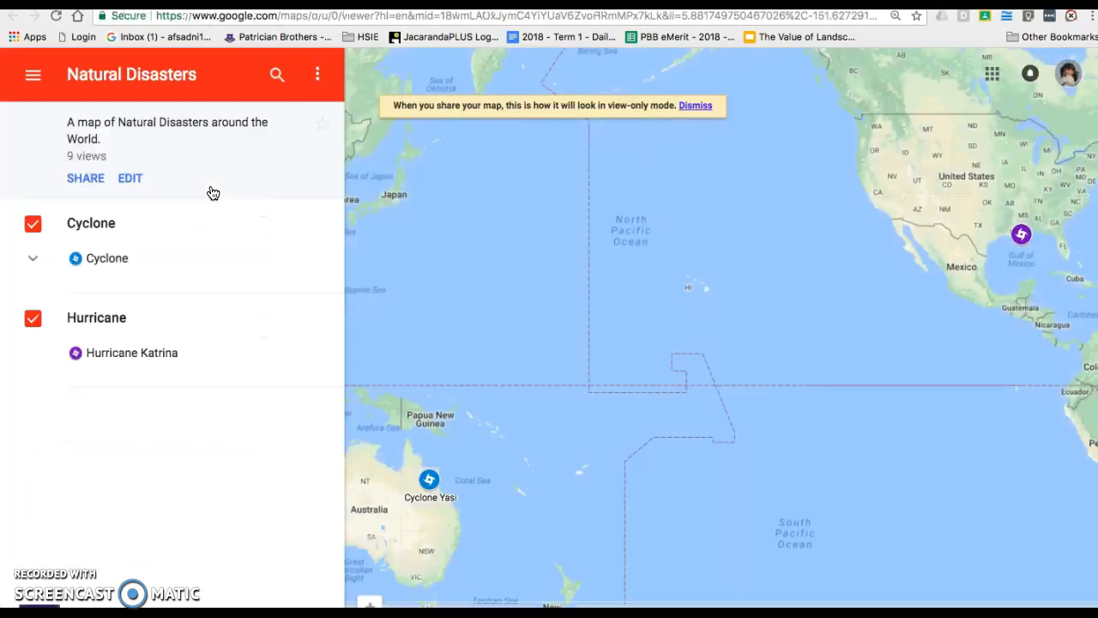
{"action": "mouse_move", "coordinate": [566, 392]}
{"action": "left_mouse_down"}
{"action": "mouse_move", "coordinate": [569, 362]}
{"action": "mouse_move", "coordinate": [621, 342]}
{"action": "left_mouse_up"}
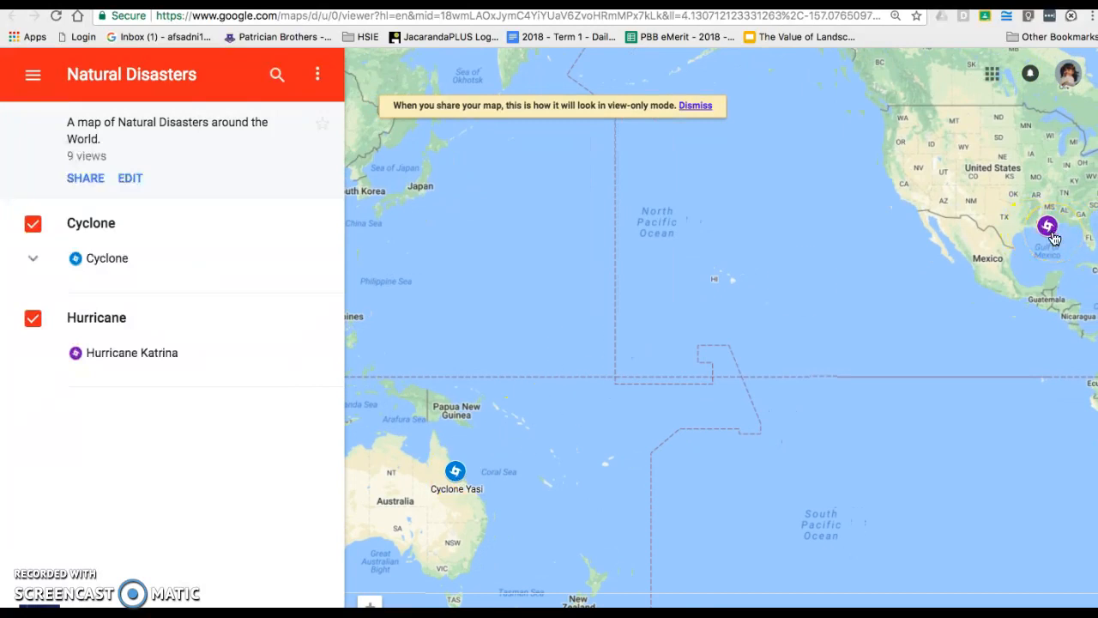
{"action": "left_click", "coordinate": [139, 352]}
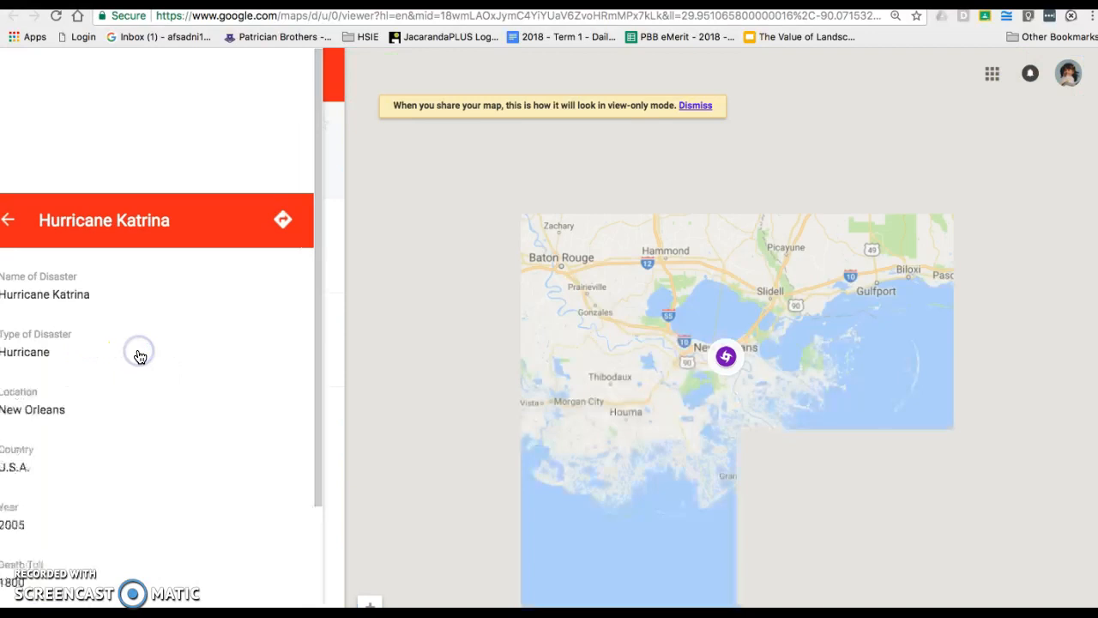
{"action": "left_click", "coordinate": [28, 219]}
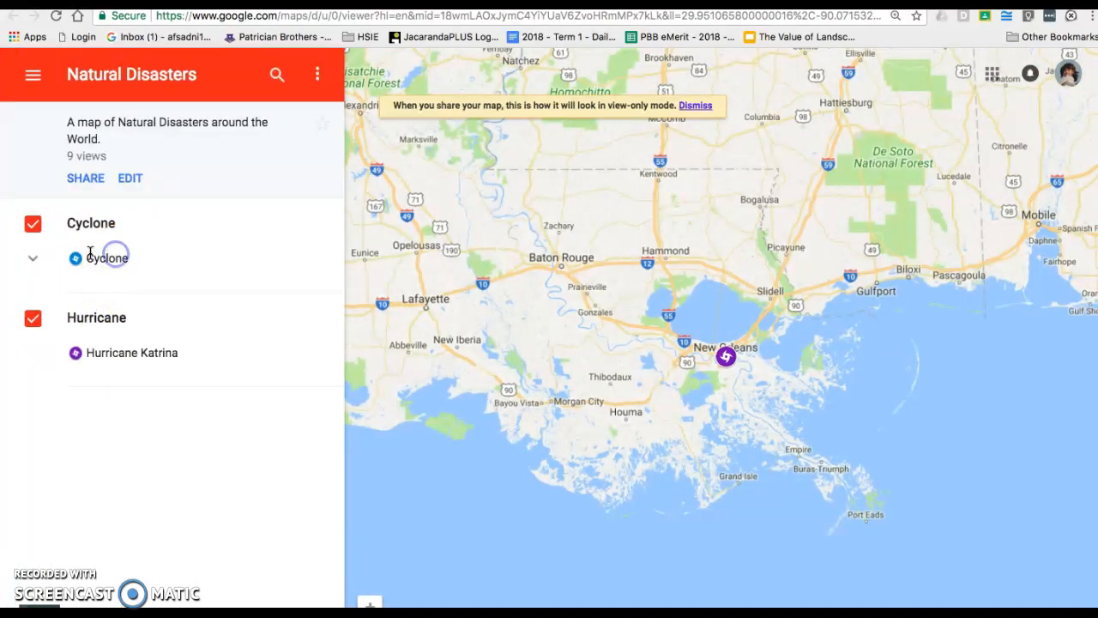
{"action": "left_click", "coordinate": [34, 257]}
{"action": "left_click", "coordinate": [43, 257]}
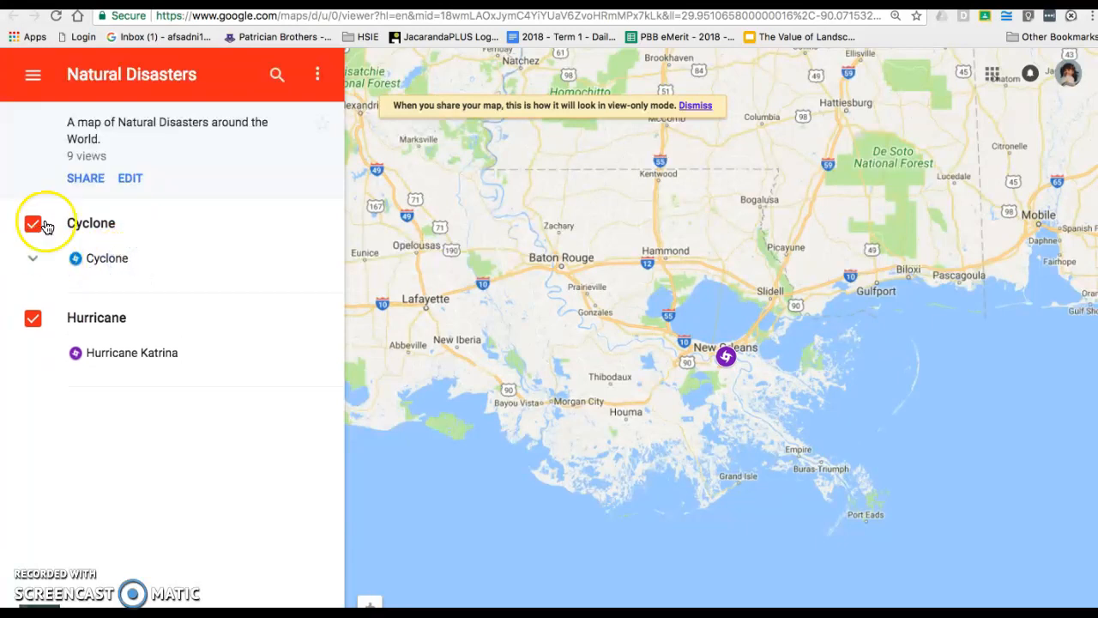